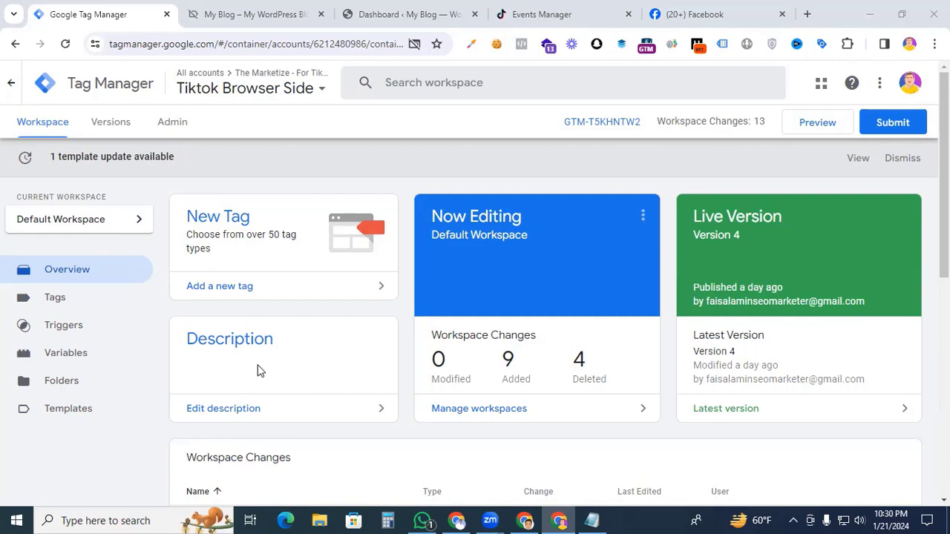
Step: Turn the built-in Click Element, Click Classes and Click ID variables off and back on in the variable configuration
{"action": "left_click", "coordinate": [111, 362]}
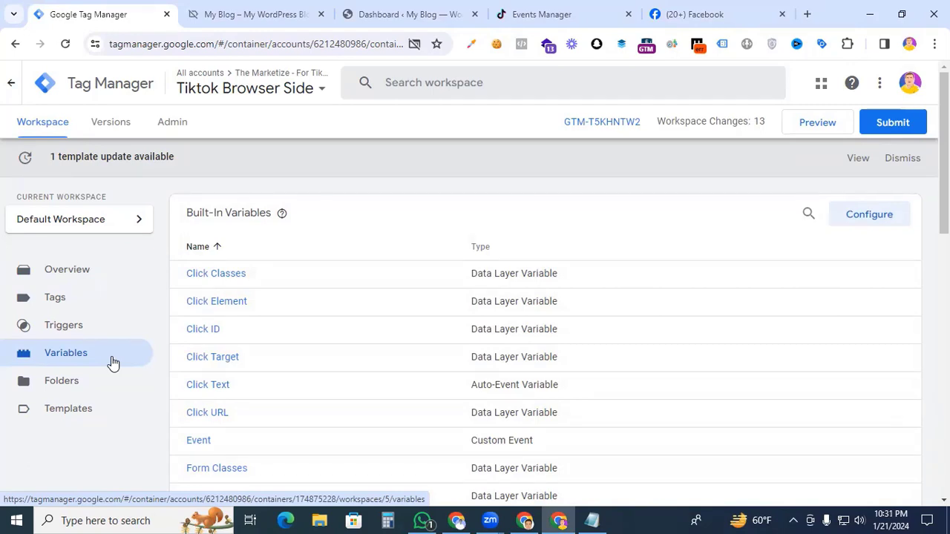
{"action": "left_click", "coordinate": [861, 227]}
{"action": "scroll", "coordinate": [667, 238], "scroll_direction": "down", "scroll_amount": 5}
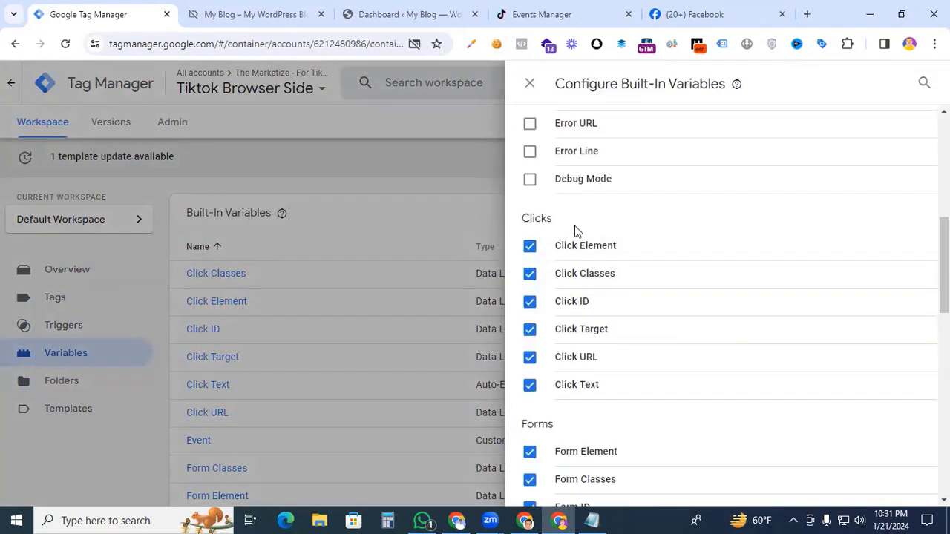
{"action": "left_click", "coordinate": [532, 246]}
{"action": "left_click", "coordinate": [531, 246]}
{"action": "left_click", "coordinate": [531, 274]}
{"action": "left_click", "coordinate": [531, 273]}
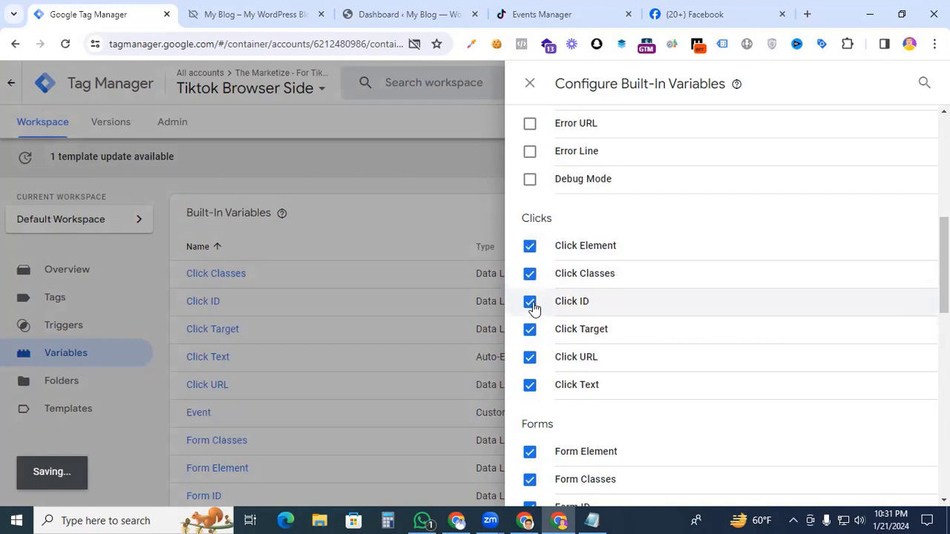
{"action": "left_click", "coordinate": [528, 303]}
{"action": "left_click", "coordinate": [530, 303]}
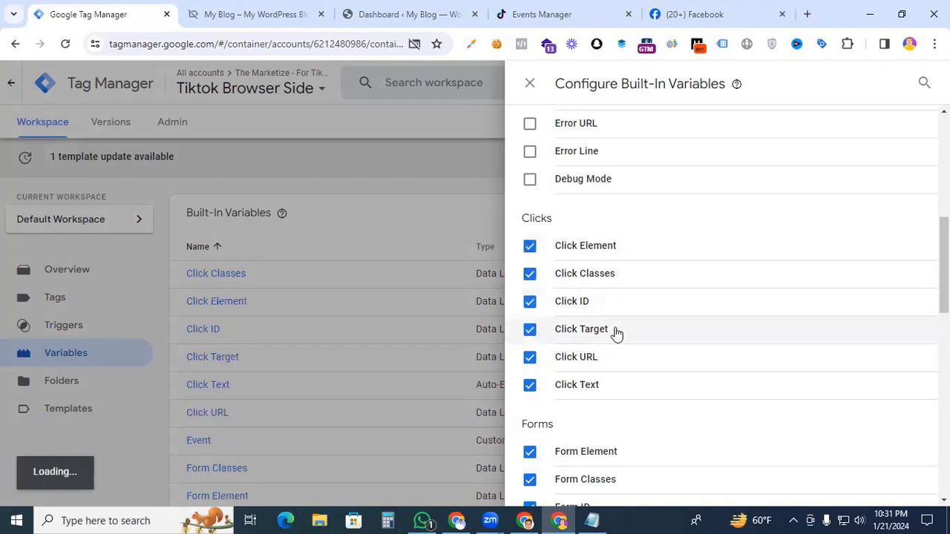
{"action": "left_click", "coordinate": [529, 83]}
Step: Create and save a Just Links click trigger named "just links" that fires on all link clicks
{"action": "left_click", "coordinate": [110, 336]}
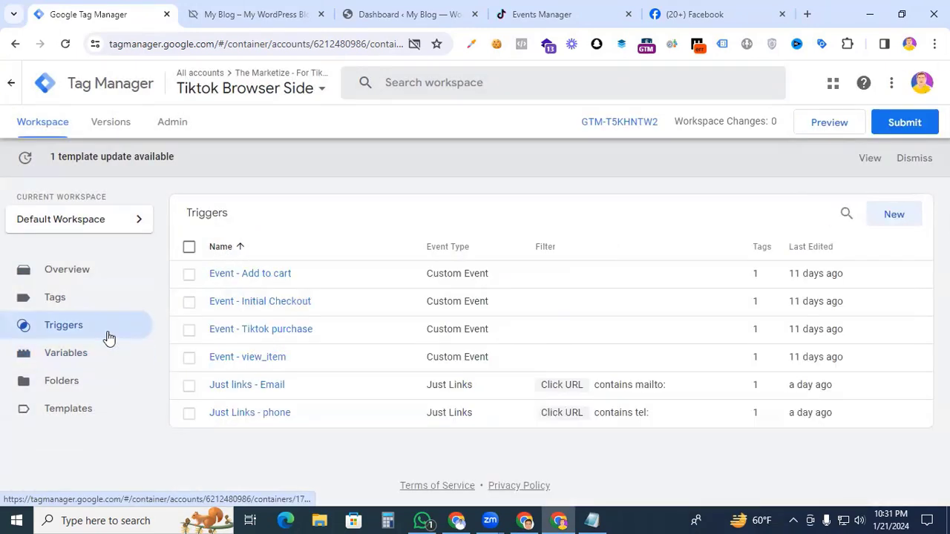
{"action": "left_click", "coordinate": [907, 219]}
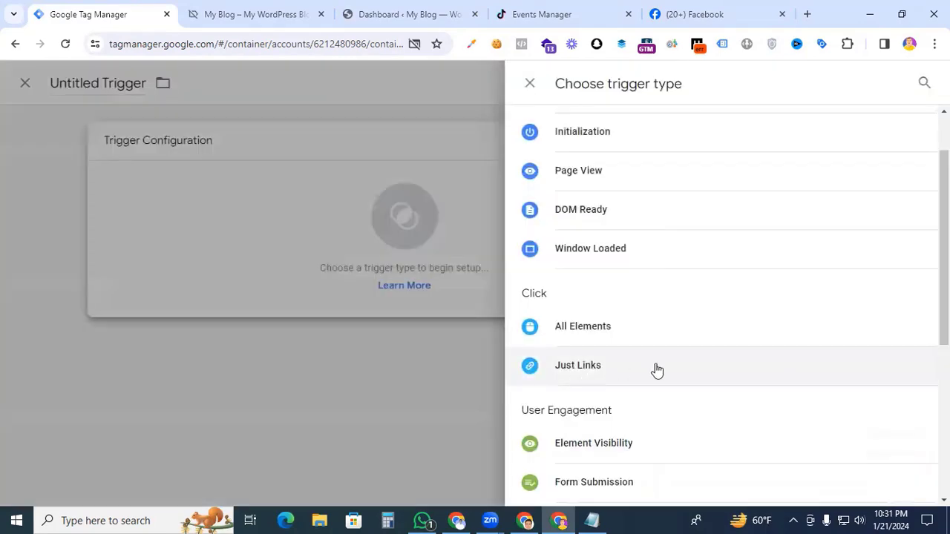
{"action": "left_click", "coordinate": [635, 370]}
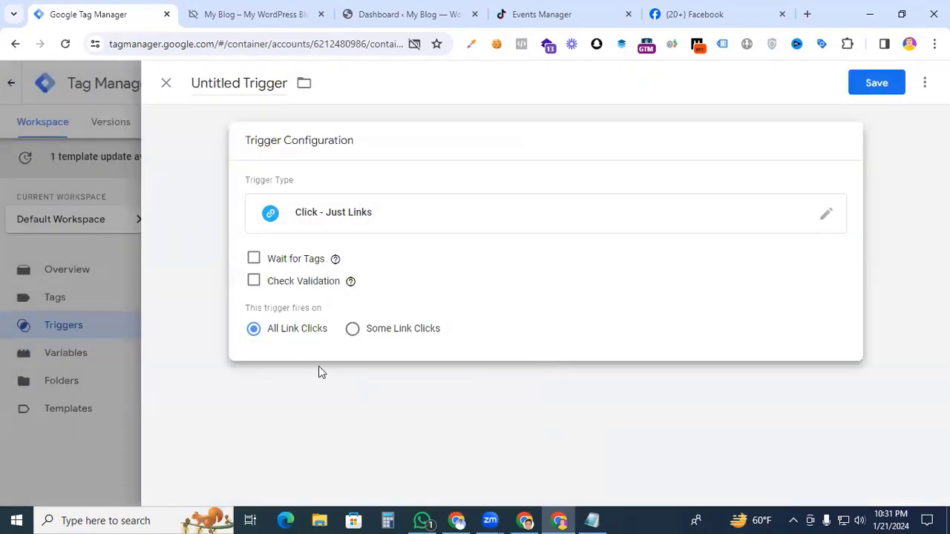
{"action": "left_click", "coordinate": [237, 84]}
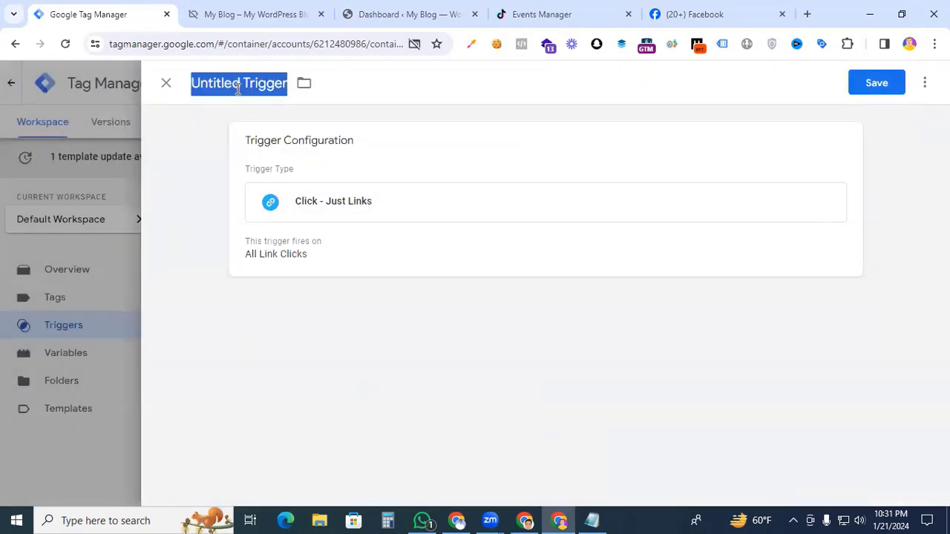
{"action": "type", "text": "just links"}
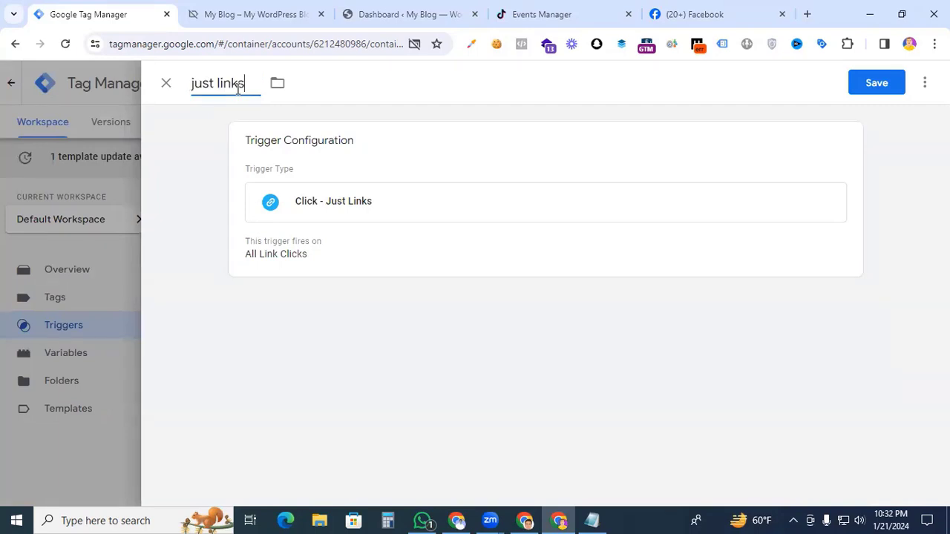
{"action": "left_click", "coordinate": [876, 88]}
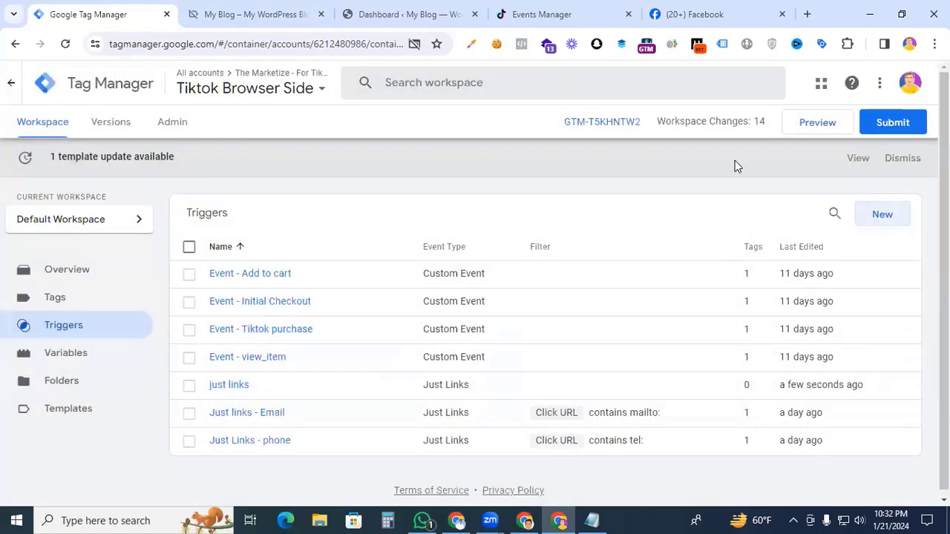
{"action": "left_click", "coordinate": [812, 127]}
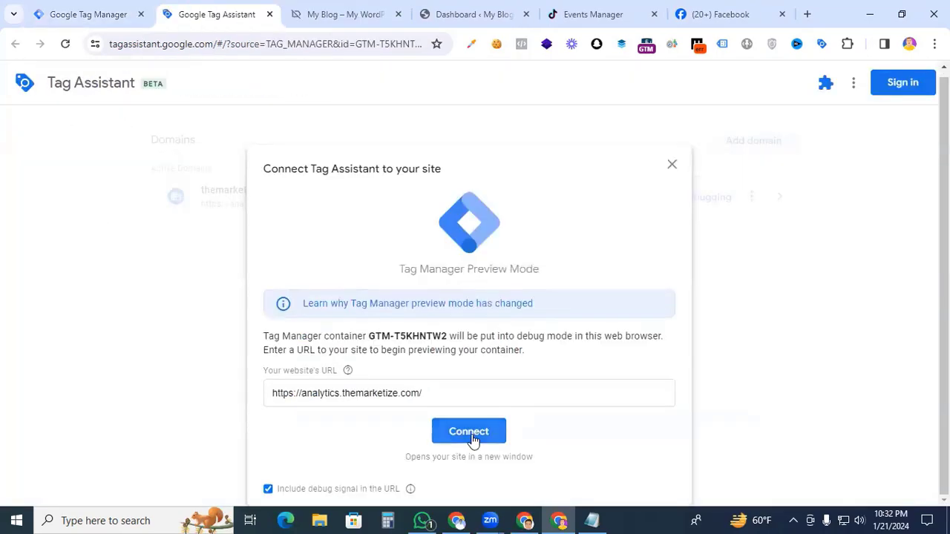
{"action": "left_click", "coordinate": [472, 438]}
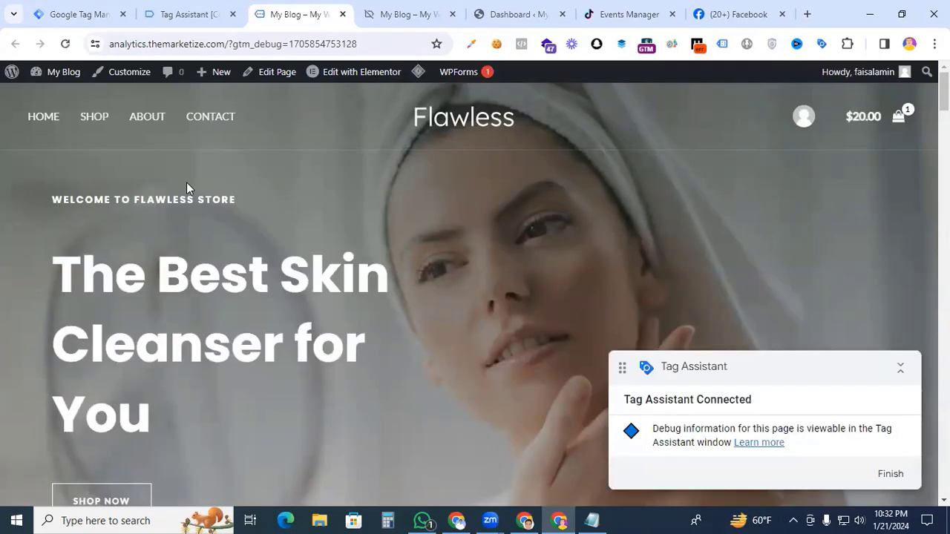
{"action": "left_click", "coordinate": [94, 121]}
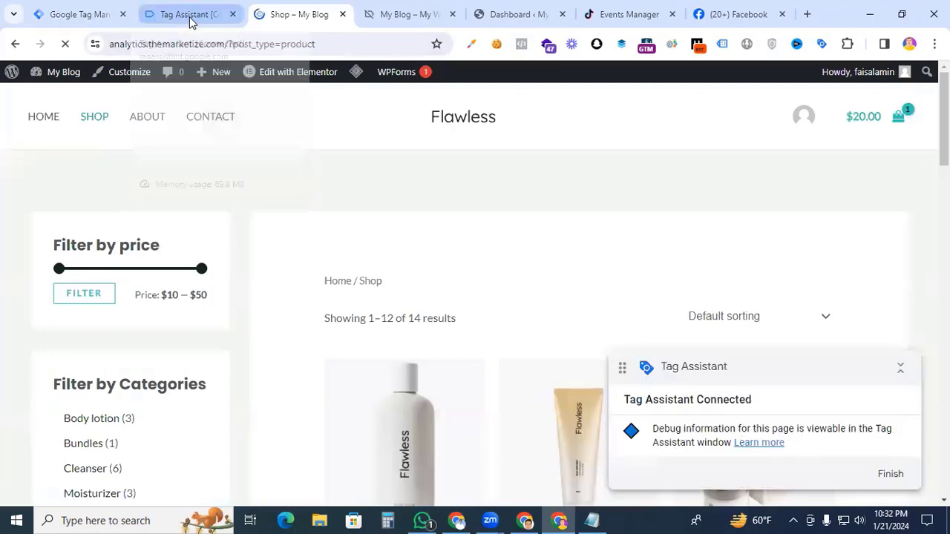
Step: Switch to Tag Assistant and examine the click variables of the SHOP link's Link Click event
{"action": "left_click", "coordinate": [189, 15]}
{"action": "left_click", "coordinate": [465, 326]}
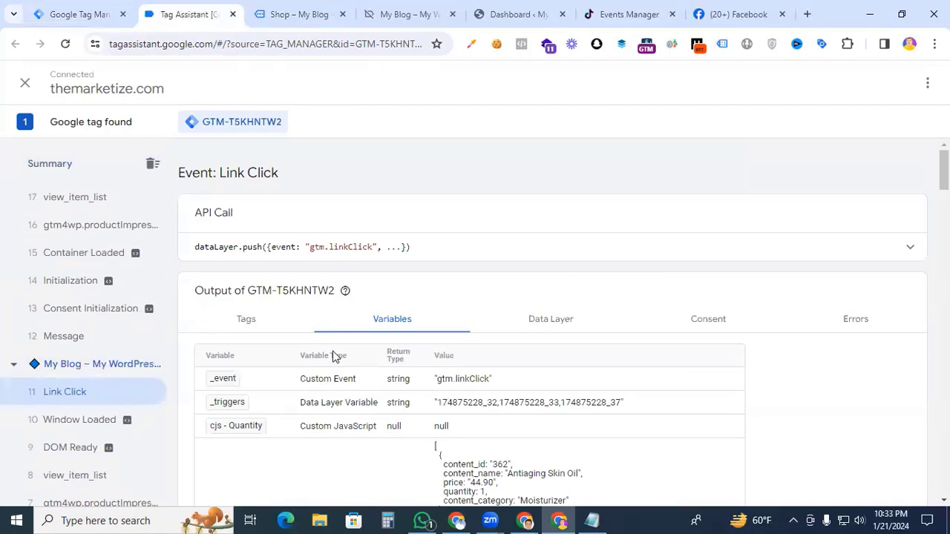
{"action": "scroll", "coordinate": [333, 356], "scroll_direction": "down", "scroll_amount": 4}
{"action": "scroll", "coordinate": [333, 356], "scroll_direction": "down", "scroll_amount": 3}
{"action": "scroll", "coordinate": [334, 356], "scroll_direction": "up", "scroll_amount": 4}
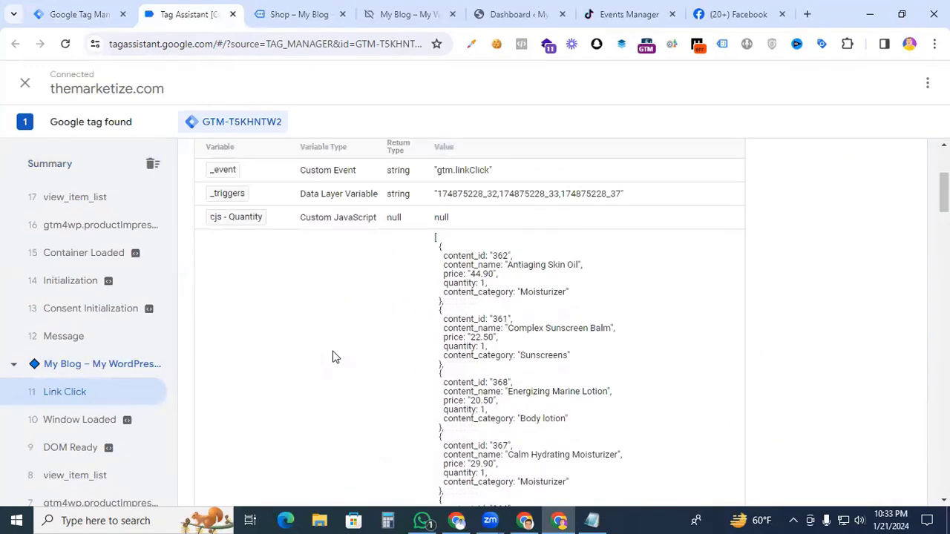
{"action": "scroll", "coordinate": [333, 356], "scroll_direction": "down", "scroll_amount": 7}
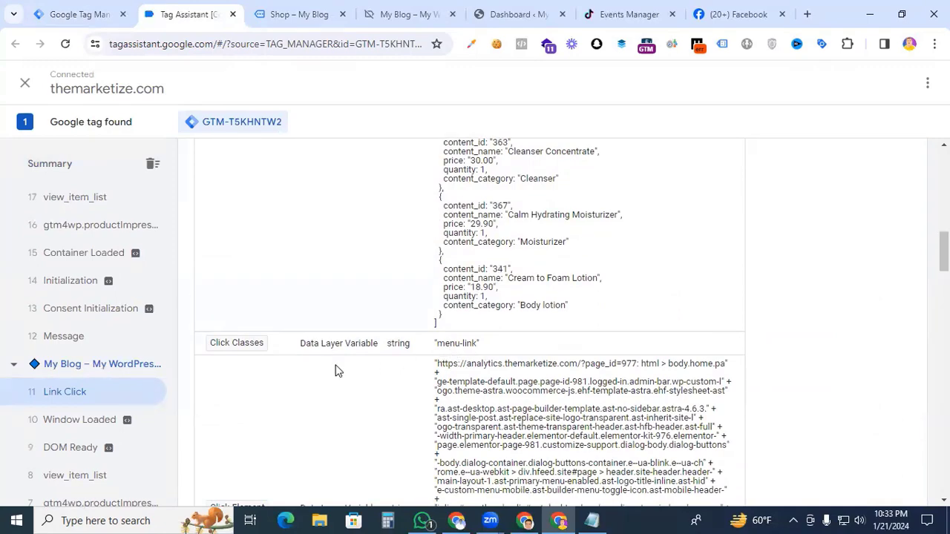
{"action": "scroll", "coordinate": [337, 371], "scroll_direction": "down", "scroll_amount": 5}
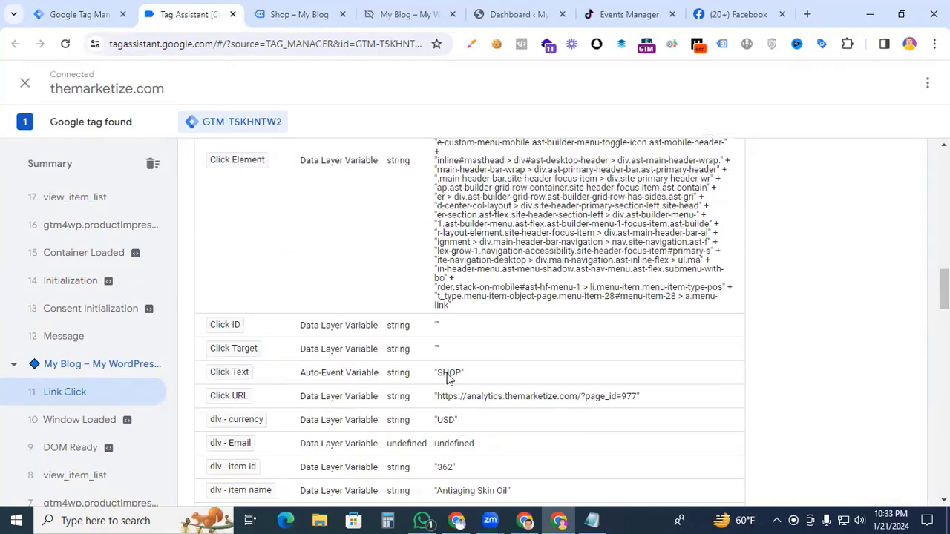
Step: Follow the READ MORE link on the site's home page and examine its Link Click event variables in Tag Assistant
{"action": "key", "text": "ctrl+Tab"}
{"action": "scroll", "coordinate": [437, 206], "scroll_direction": "down", "scroll_amount": 5}
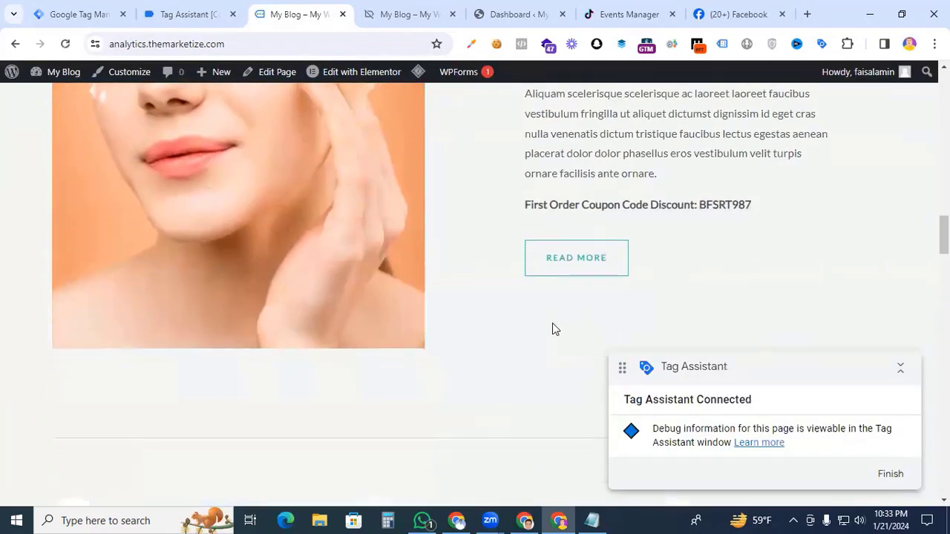
{"action": "left_click", "coordinate": [561, 267]}
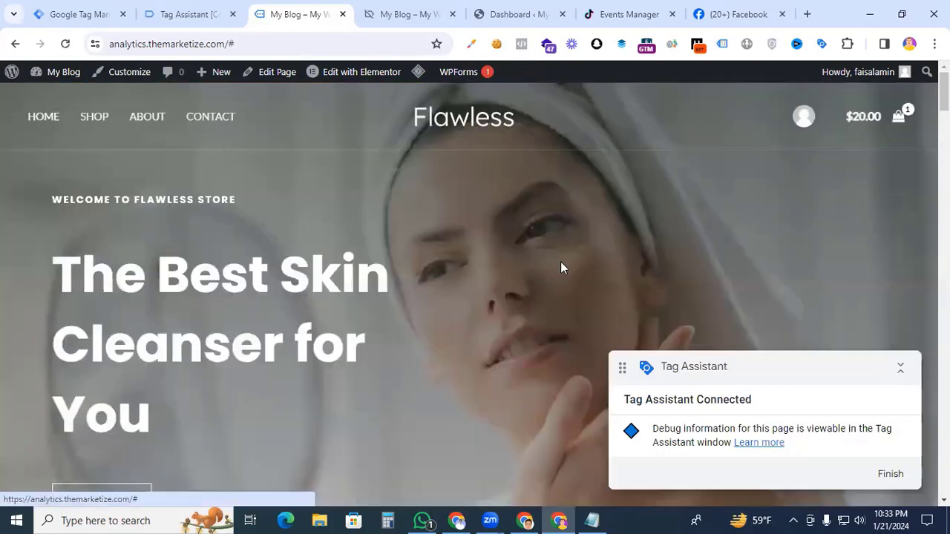
{"action": "left_click", "coordinate": [173, 16]}
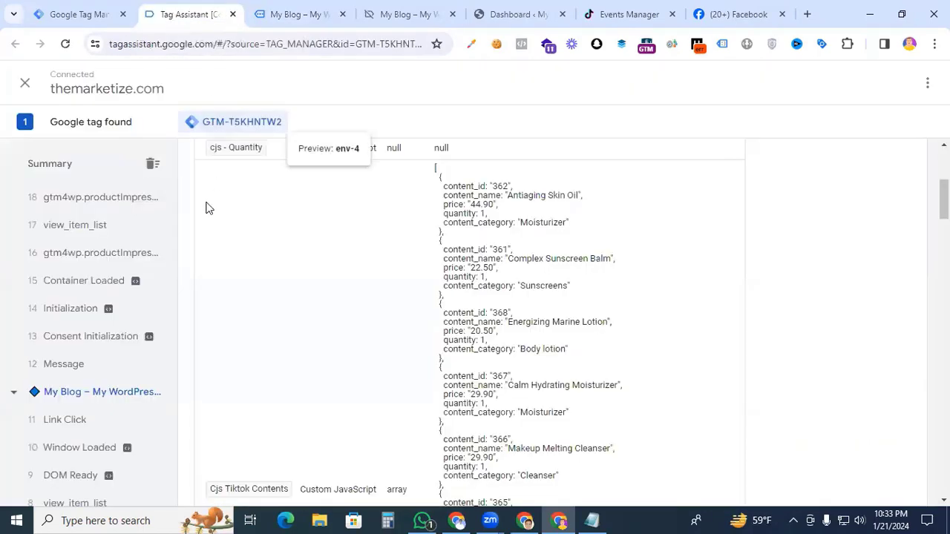
{"action": "left_click", "coordinate": [92, 226]}
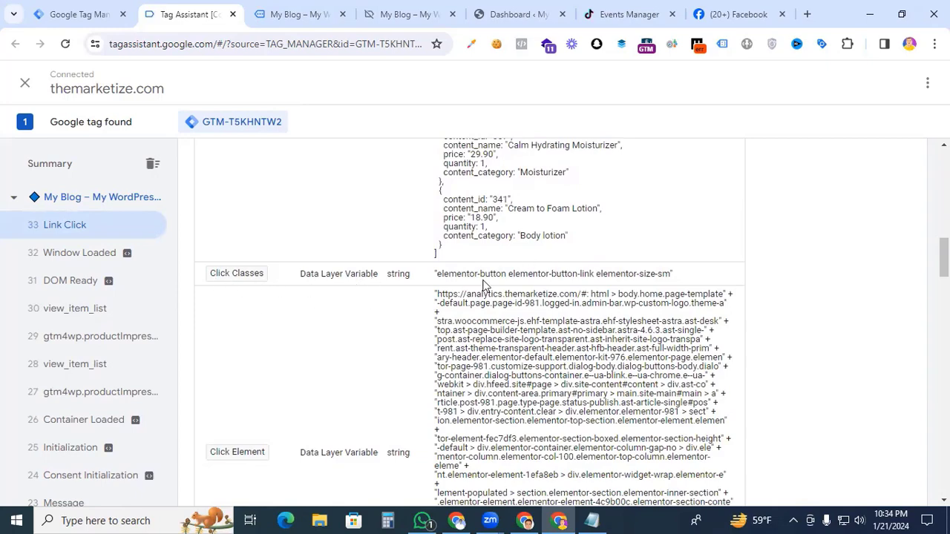
{"action": "triple_click", "coordinate": [438, 279]}
{"action": "scroll", "coordinate": [376, 349], "scroll_direction": "down", "scroll_amount": 5}
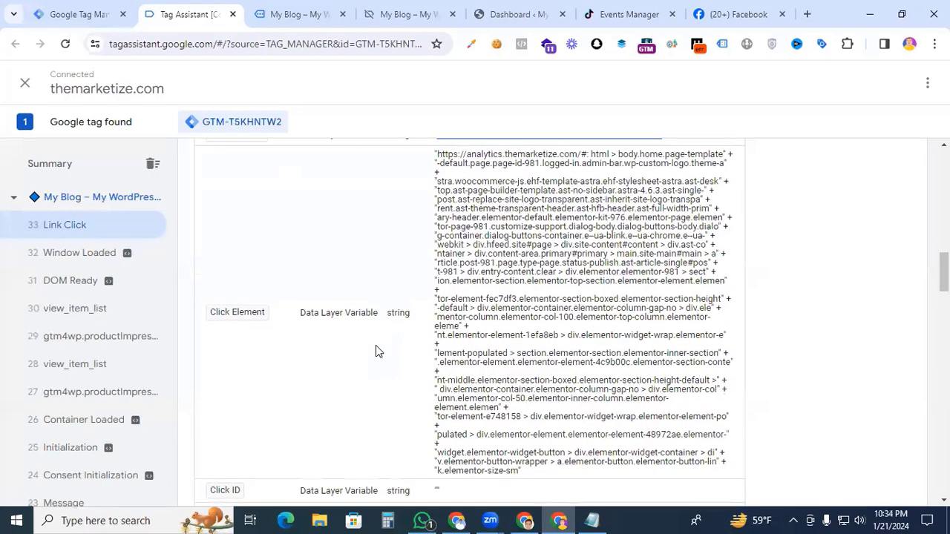
{"action": "scroll", "coordinate": [375, 348], "scroll_direction": "down", "scroll_amount": 2}
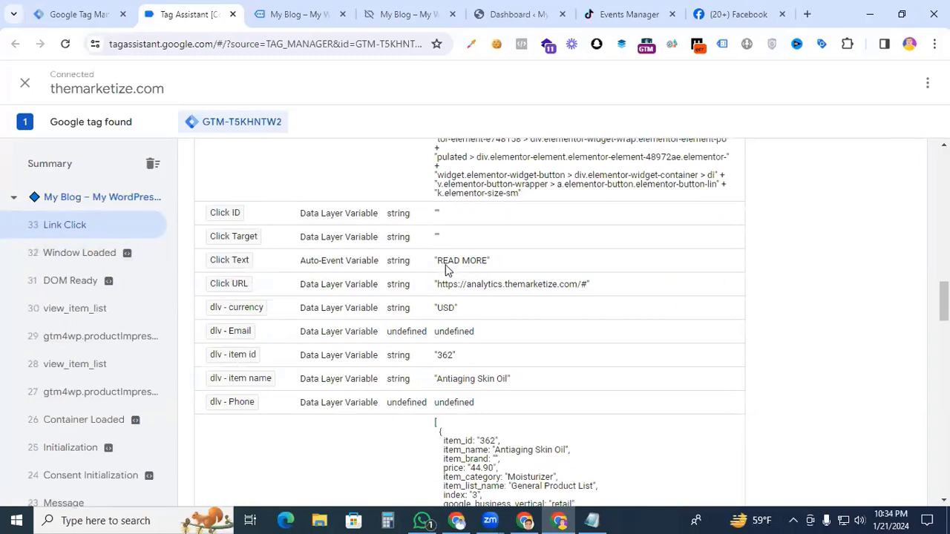
Step: Create a new Just Links trigger in Tag Manager that fires on some link clicks, with a condition on Click Classes
{"action": "left_click", "coordinate": [99, 11]}
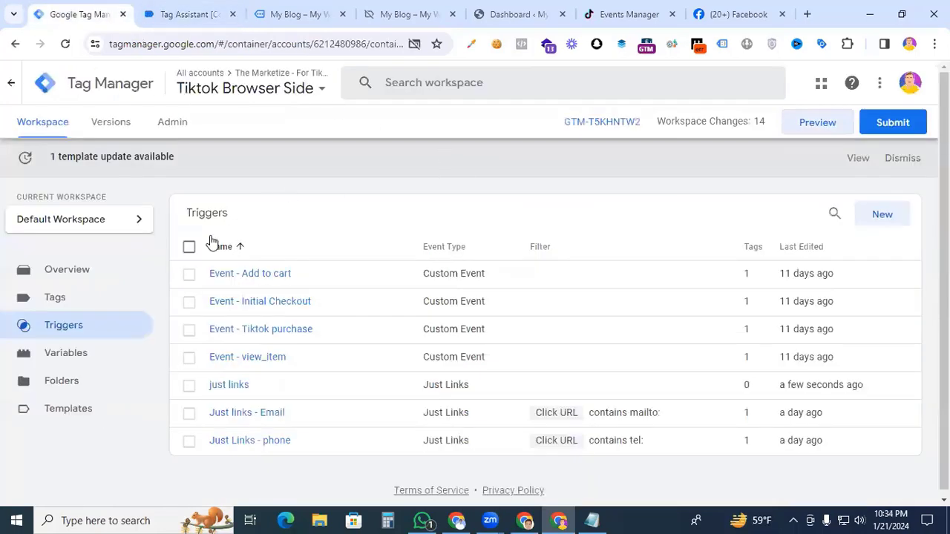
{"action": "left_click", "coordinate": [880, 217]}
{"action": "left_click", "coordinate": [833, 231]}
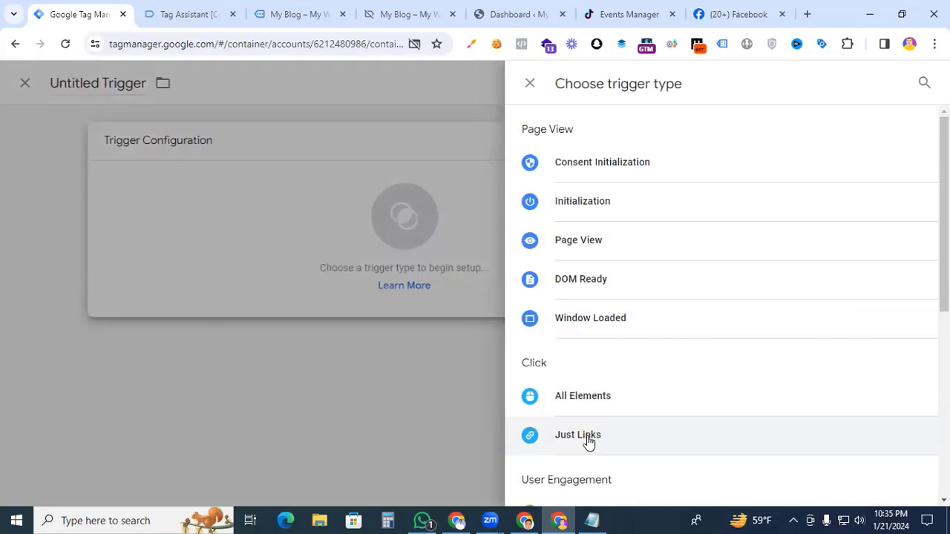
{"action": "left_click", "coordinate": [578, 436]}
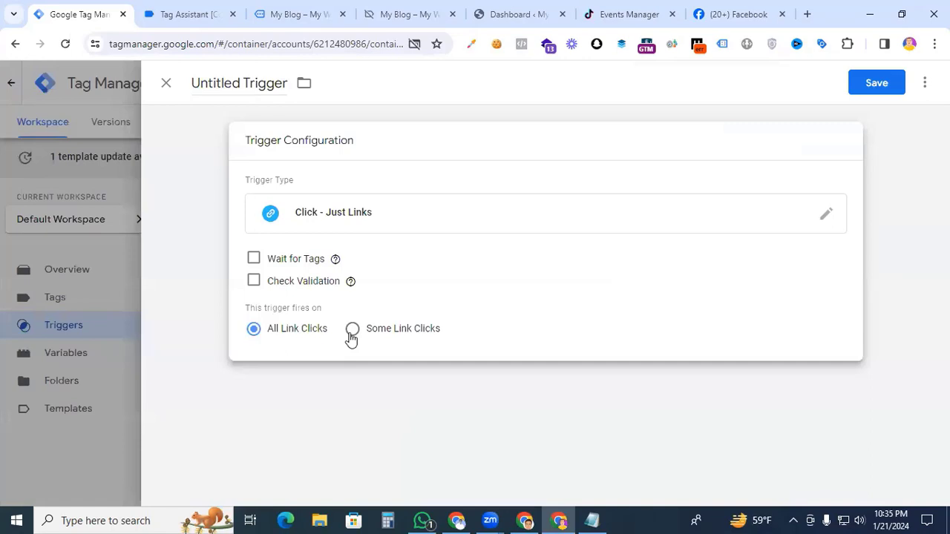
{"action": "left_click", "coordinate": [352, 330]}
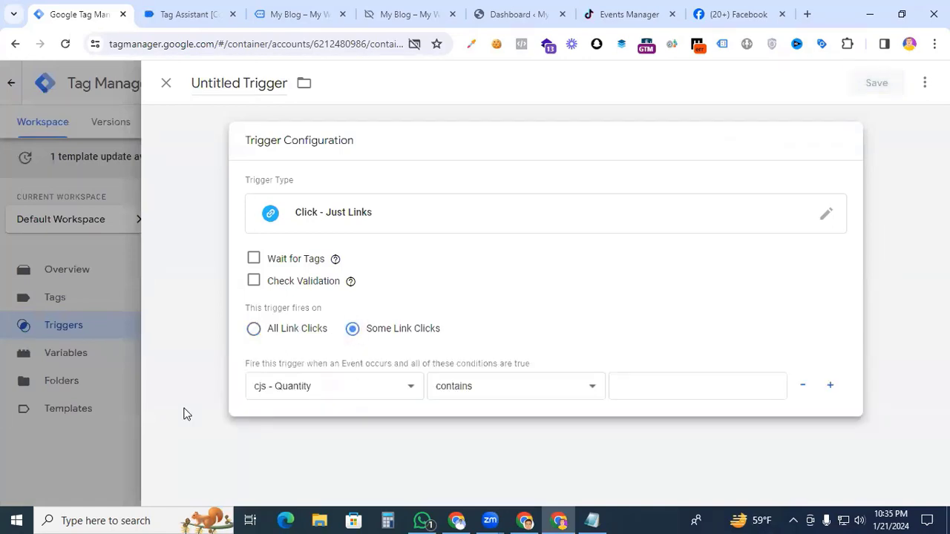
{"action": "left_click", "coordinate": [359, 393]}
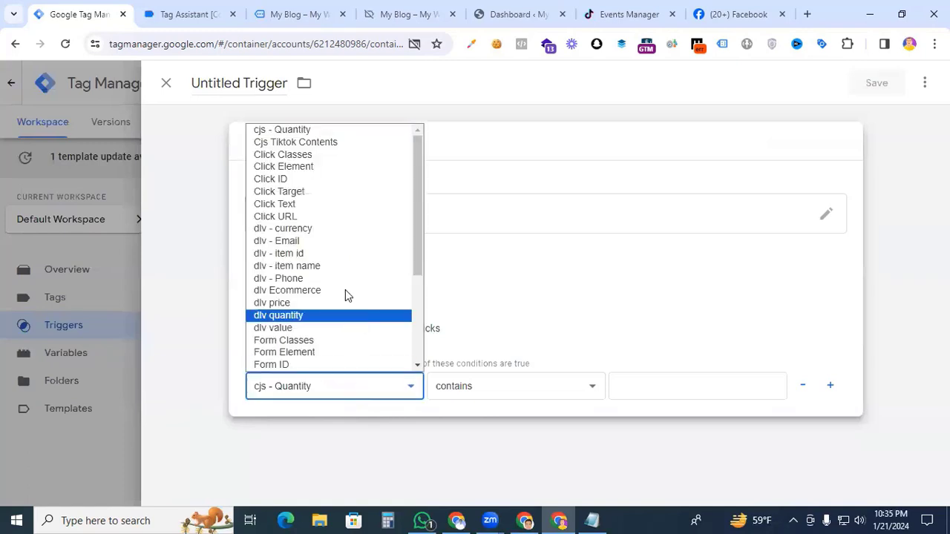
{"action": "left_click", "coordinate": [324, 156]}
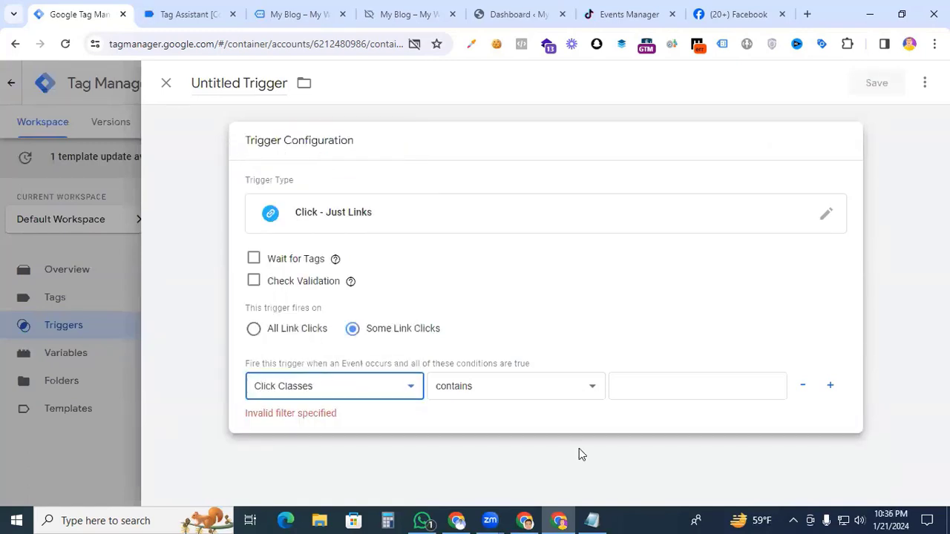
Step: Copy the Click Classes value menu-link from the Shop page's Link Click event in Tag Assistant into the new trigger's contains condition
{"action": "left_click", "coordinate": [202, 9]}
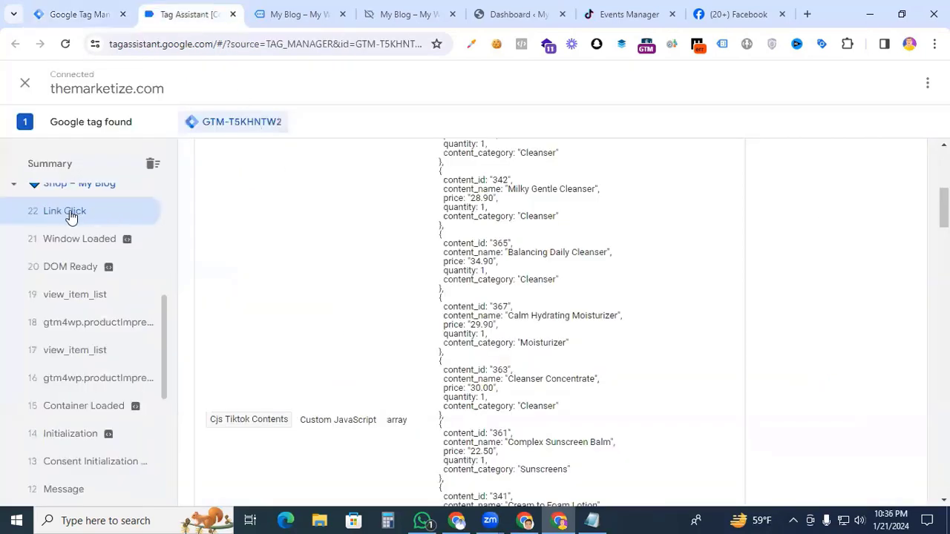
{"action": "scroll", "coordinate": [320, 330], "scroll_direction": "up", "scroll_amount": 2}
{"action": "scroll", "coordinate": [319, 331], "scroll_direction": "up", "scroll_amount": 3}
{"action": "scroll", "coordinate": [319, 349], "scroll_direction": "down", "scroll_amount": 8}
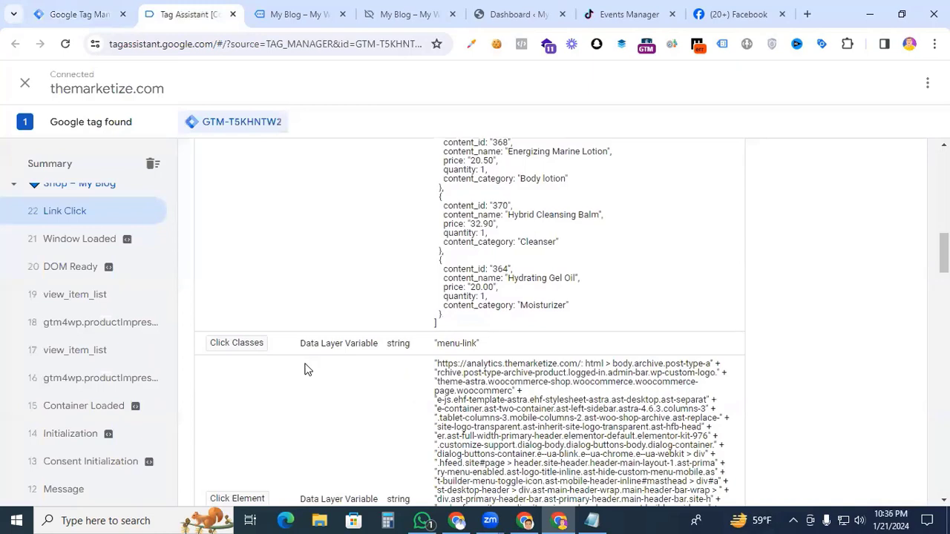
{"action": "left_click_drag", "start_coordinate": [477, 345], "coordinate": [438, 343]}
{"action": "key", "text": "ctrl+c"}
{"action": "left_click", "coordinate": [95, 16]}
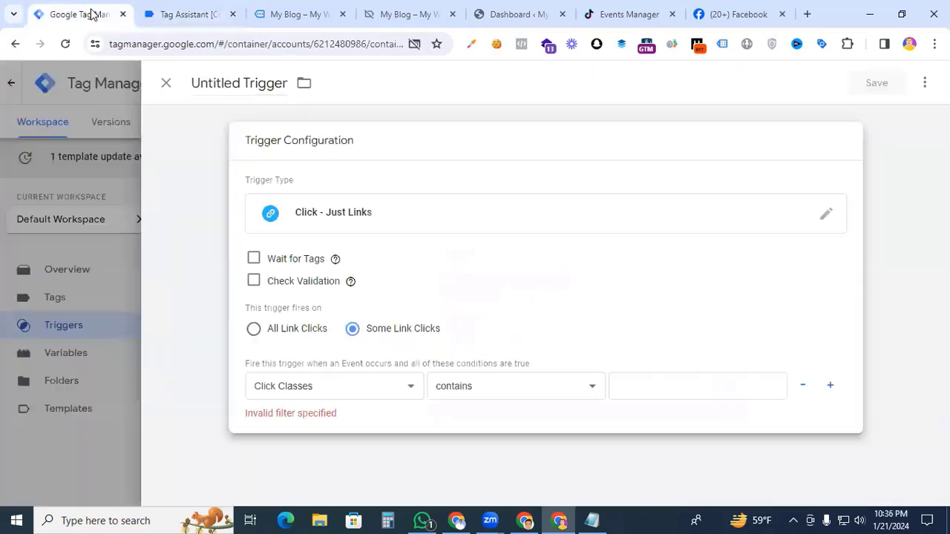
{"action": "left_click", "coordinate": [635, 388]}
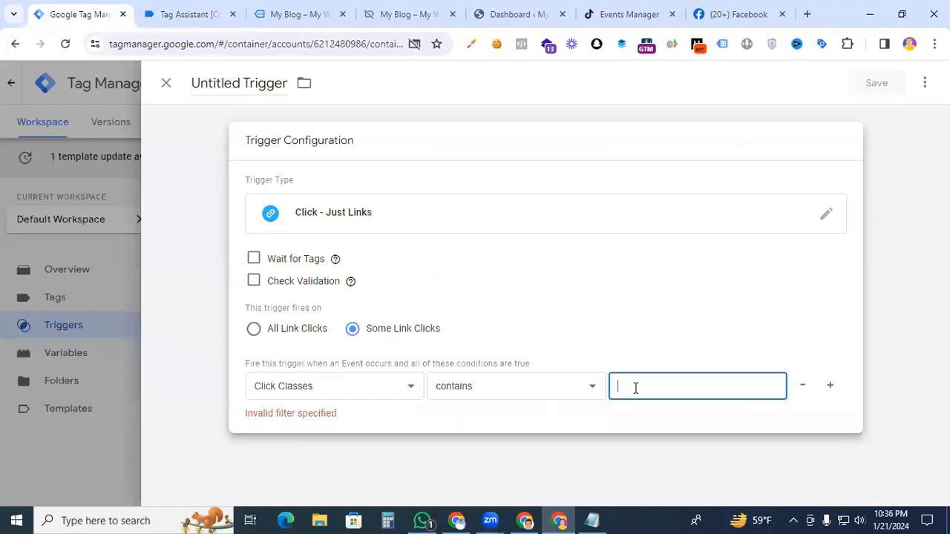
{"action": "key", "text": "ctrl+v"}
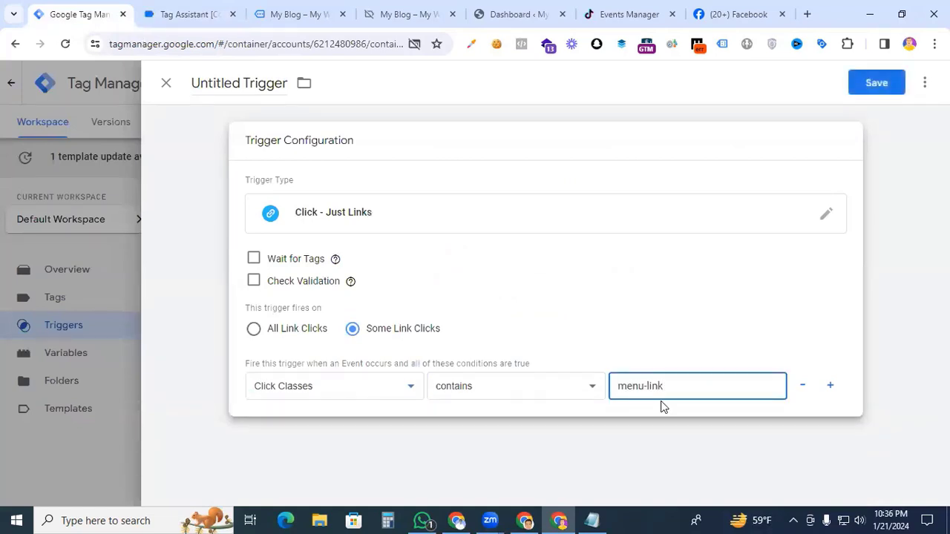
Step: Name the new trigger Menu Links - Shop and save it
{"action": "left_click", "coordinate": [239, 83]}
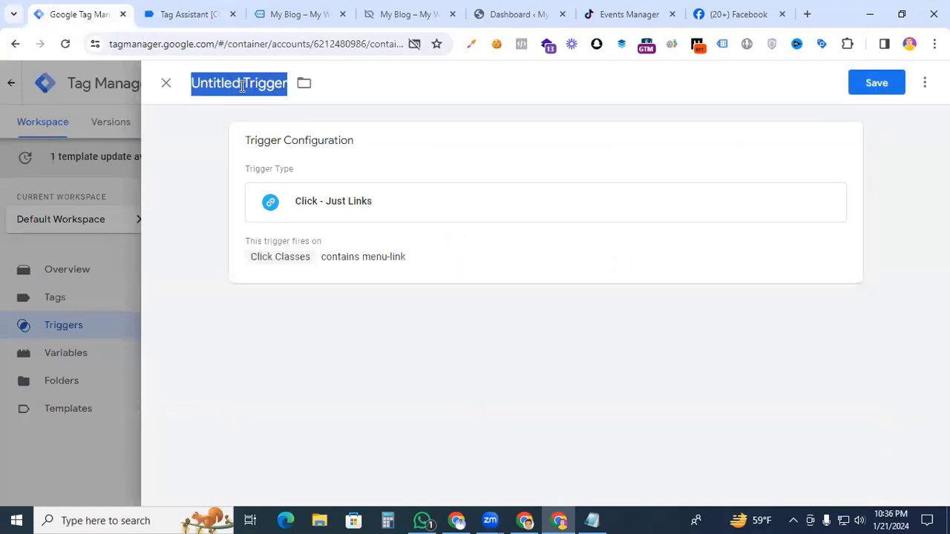
{"action": "type", "text": "Menu "}
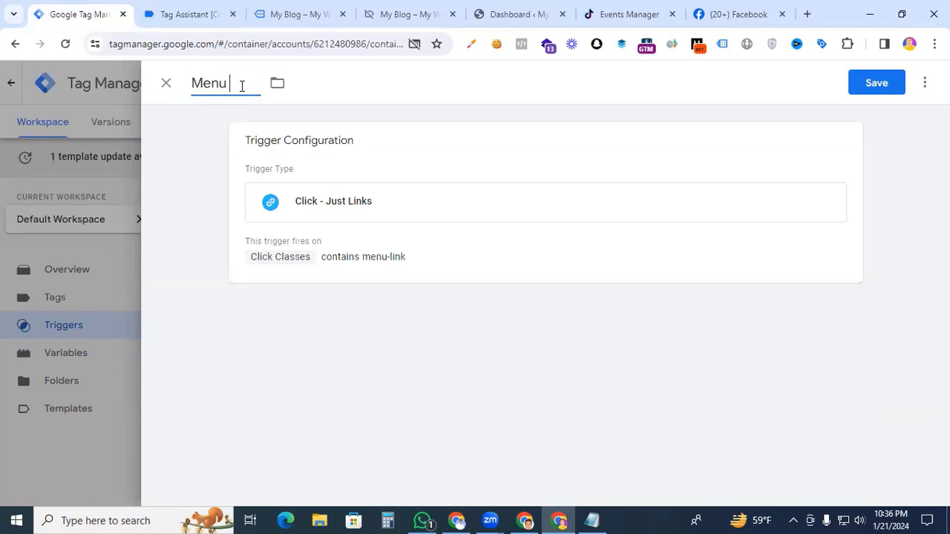
{"action": "type", "text": "Links - Shop"}
{"action": "left_click", "coordinate": [874, 87]}
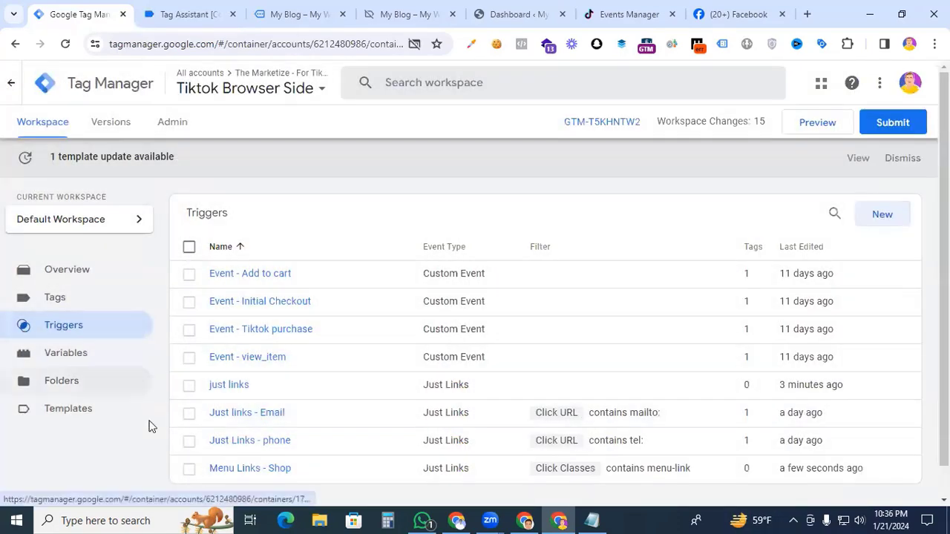
Step: Create a new tag in Tag Manager using the TikTok Pixel tag type
{"action": "left_click", "coordinate": [64, 298]}
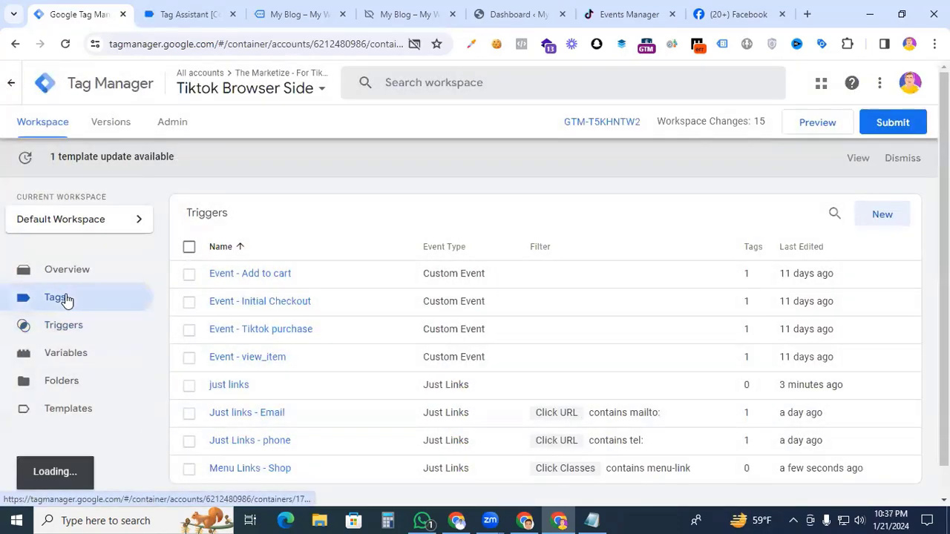
{"action": "left_click", "coordinate": [900, 219]}
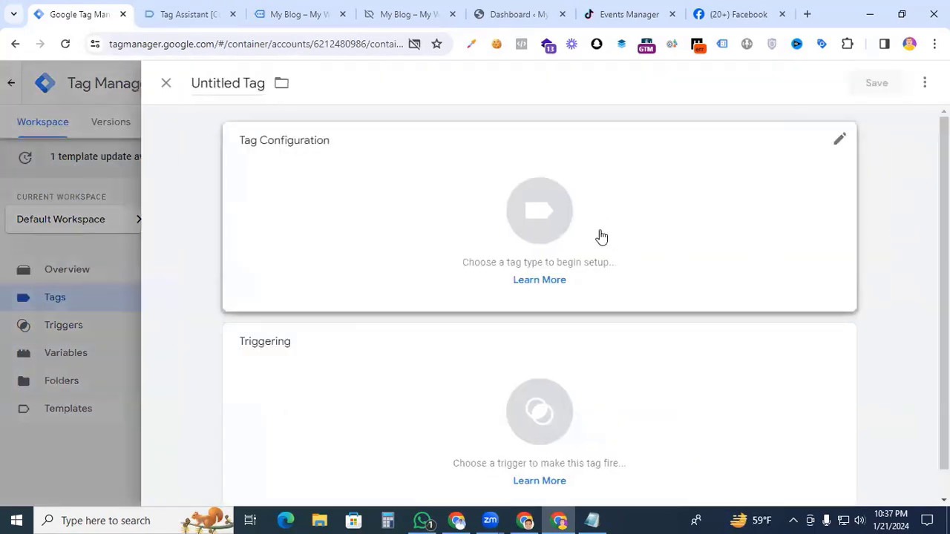
{"action": "left_click", "coordinate": [598, 238]}
{"action": "scroll", "coordinate": [657, 361], "scroll_direction": "down", "scroll_amount": 3}
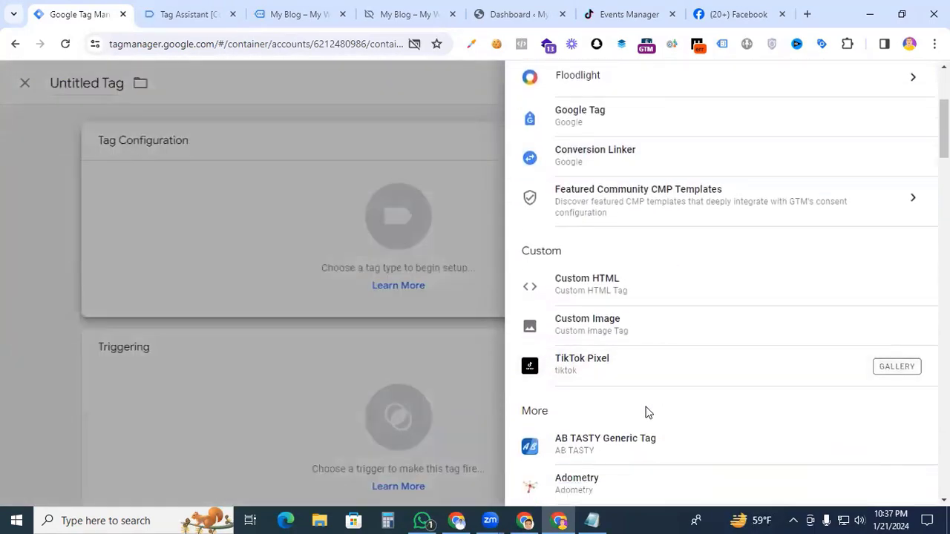
{"action": "left_click", "coordinate": [604, 377]}
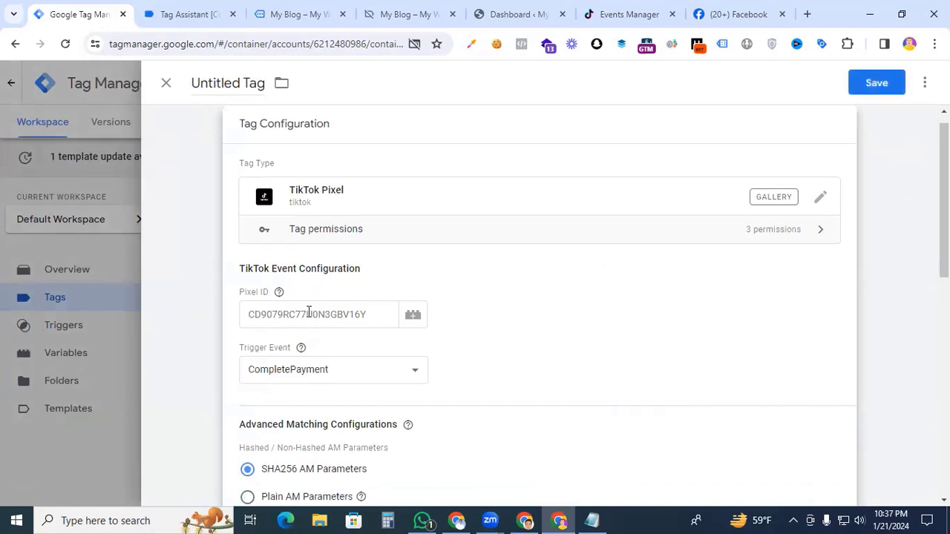
Step: Copy the ID of the Analytics - The Marketize pixel from TikTok Events Manager into the new tag's Pixel ID
{"action": "left_click", "coordinate": [624, 16]}
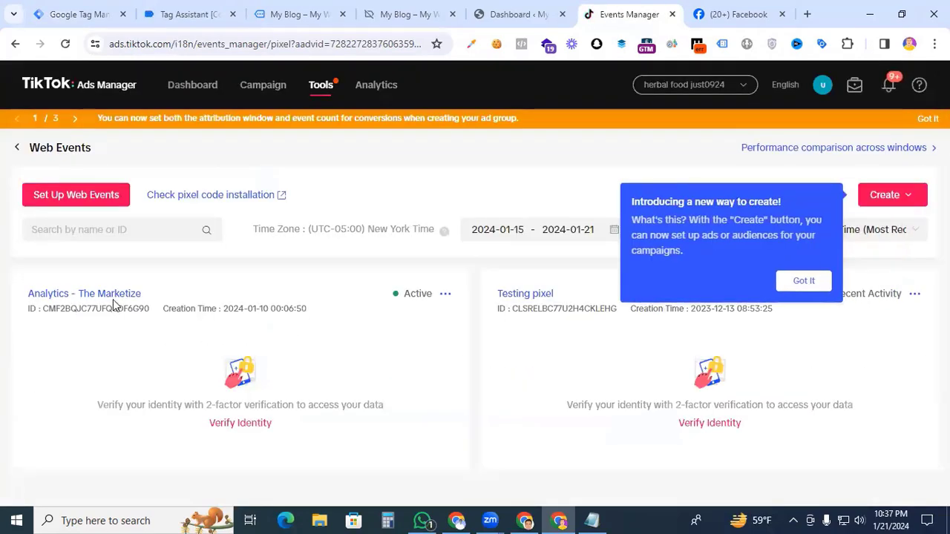
{"action": "left_click", "coordinate": [112, 295]}
{"action": "left_click_drag", "start_coordinate": [164, 214], "coordinate": [42, 215]}
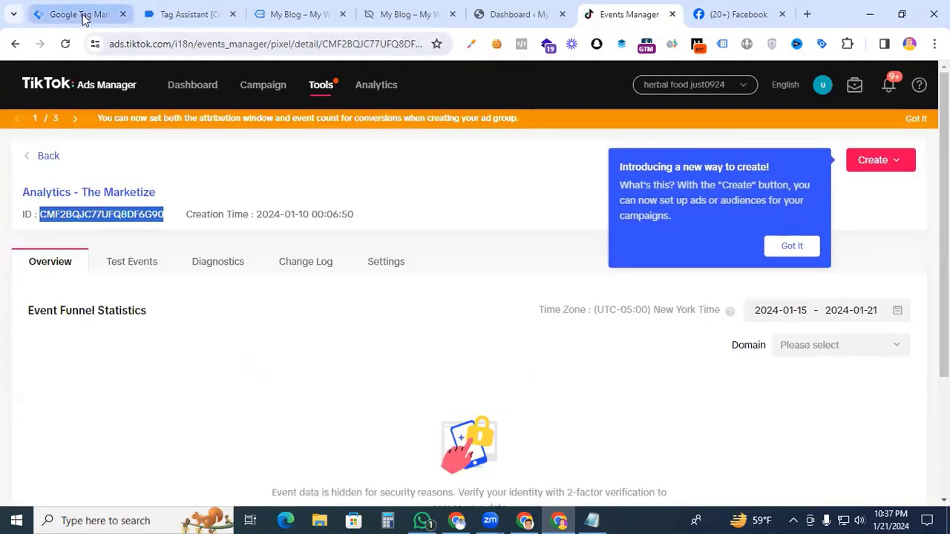
{"action": "left_click", "coordinate": [79, 14]}
{"action": "left_click", "coordinate": [290, 314]}
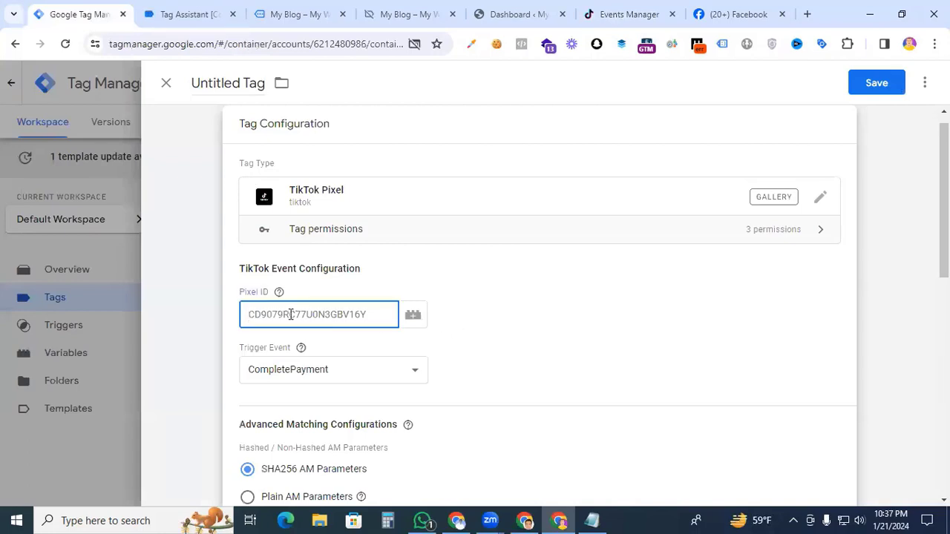
{"action": "key", "text": "ctrl+v"}
Step: Set the tag's trigger event to ClickButton and choose No Contents in its object properties
{"action": "left_click", "coordinate": [414, 371]}
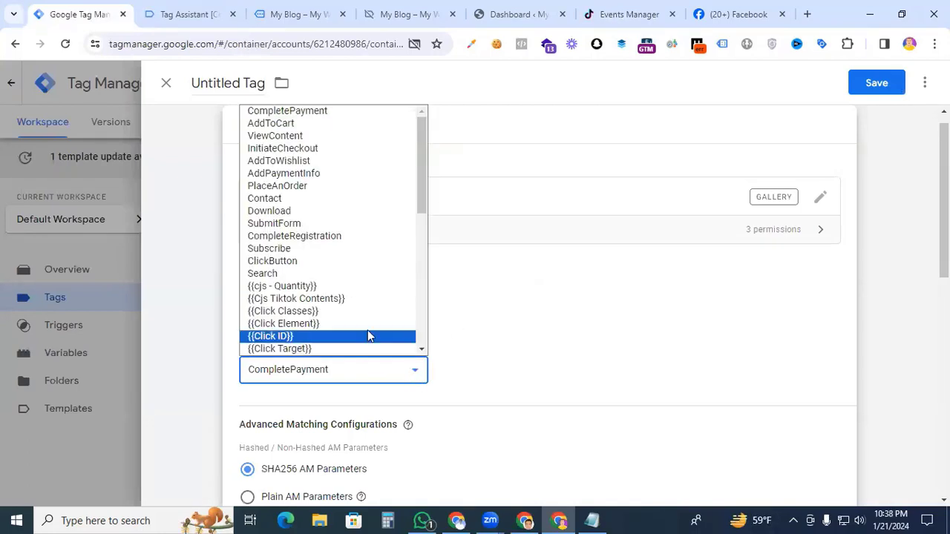
{"action": "left_click", "coordinate": [330, 261]}
{"action": "scroll", "coordinate": [530, 327], "scroll_direction": "down", "scroll_amount": 5}
{"action": "scroll", "coordinate": [530, 326], "scroll_direction": "up", "scroll_amount": 1}
{"action": "scroll", "coordinate": [530, 327], "scroll_direction": "down", "scroll_amount": 1}
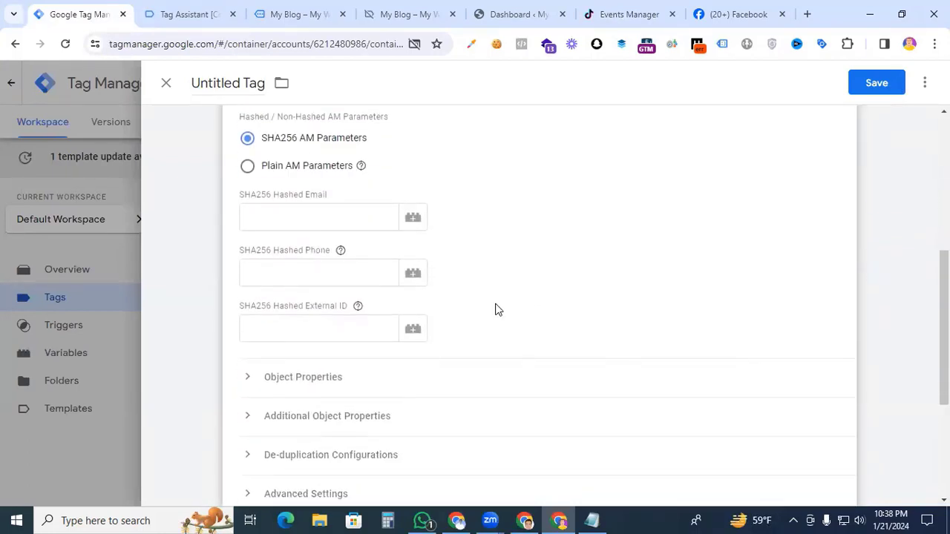
{"action": "left_click", "coordinate": [250, 380]}
{"action": "scroll", "coordinate": [592, 312], "scroll_direction": "down", "scroll_amount": 1}
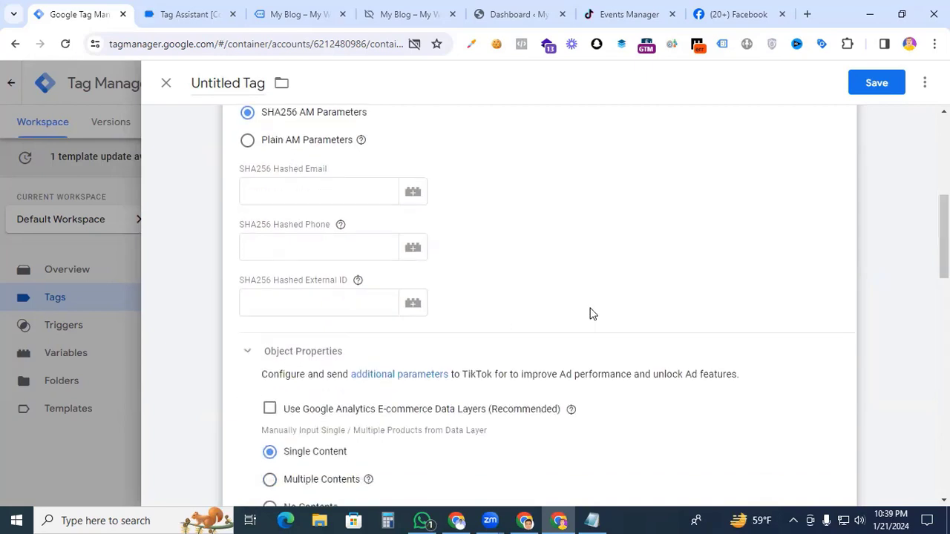
{"action": "scroll", "coordinate": [592, 313], "scroll_direction": "down", "scroll_amount": 2}
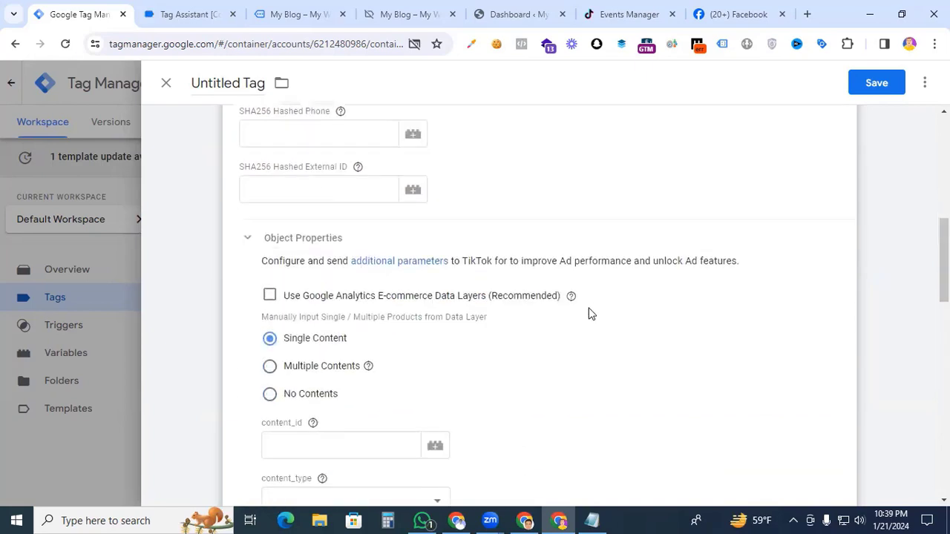
{"action": "left_click", "coordinate": [269, 399]}
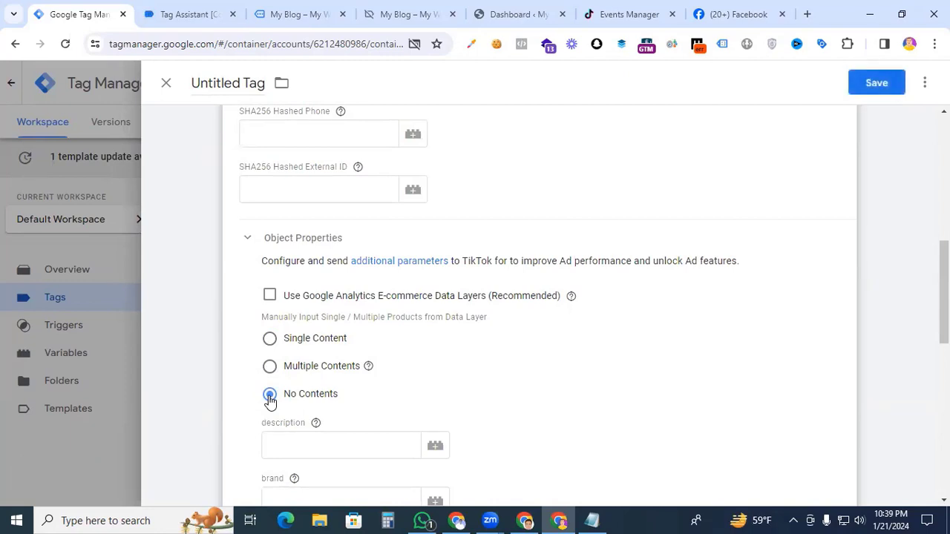
Step: Assign the Menu Links - Shop trigger to the tag and save it as Tiktok Menu Link Shop
{"action": "scroll", "coordinate": [513, 369], "scroll_direction": "down", "scroll_amount": 10}
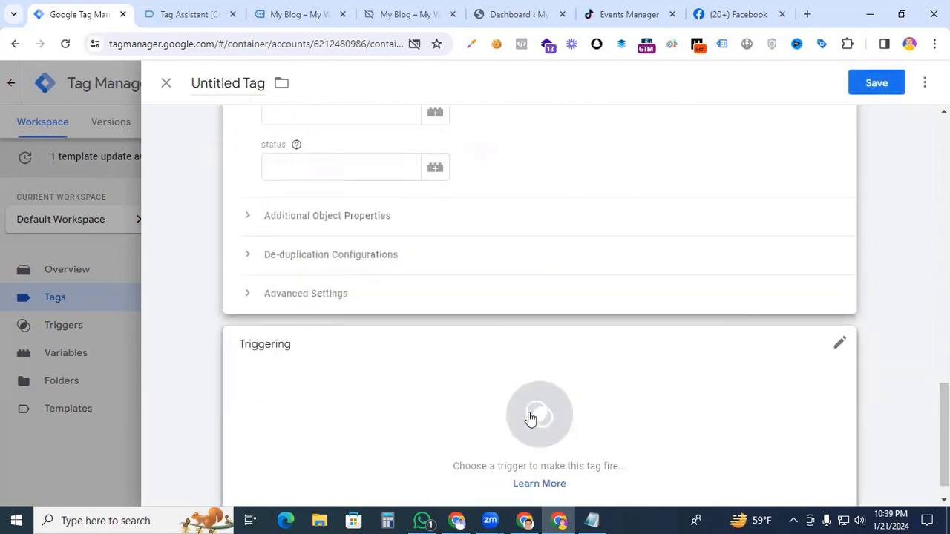
{"action": "left_click", "coordinate": [530, 417]}
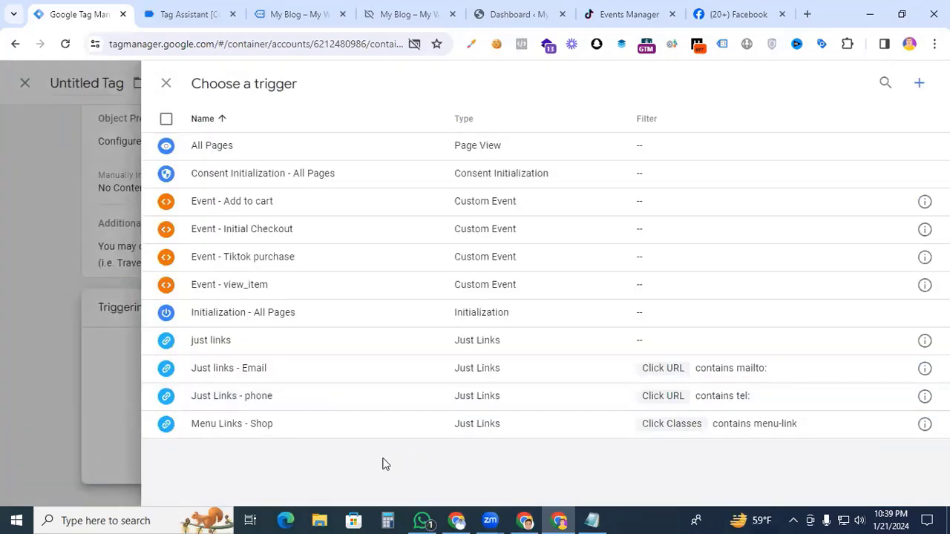
{"action": "left_click", "coordinate": [247, 423]}
{"action": "left_click", "coordinate": [237, 83]}
{"action": "type", "text": "Tiktok Menu Link Sh"}
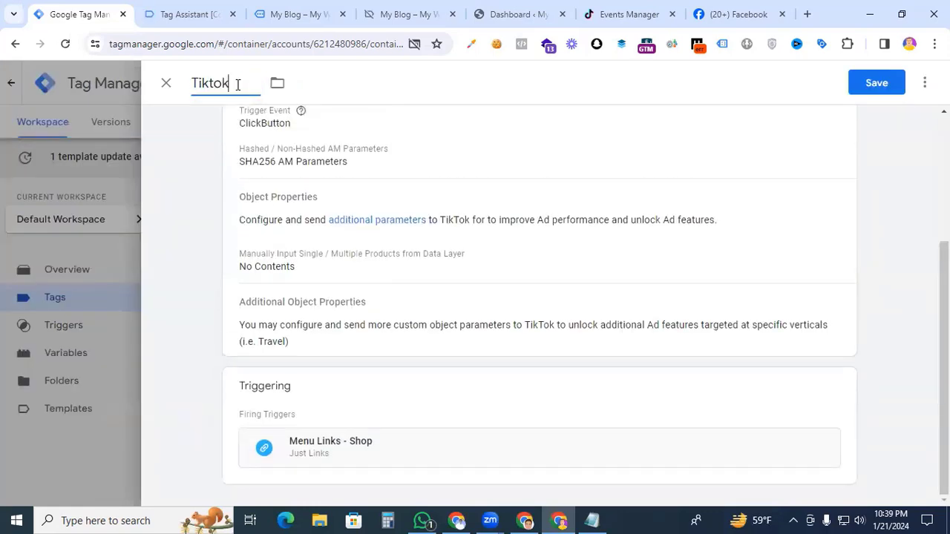
{"action": "type", "text": "op"}
{"action": "left_click", "coordinate": [876, 82]}
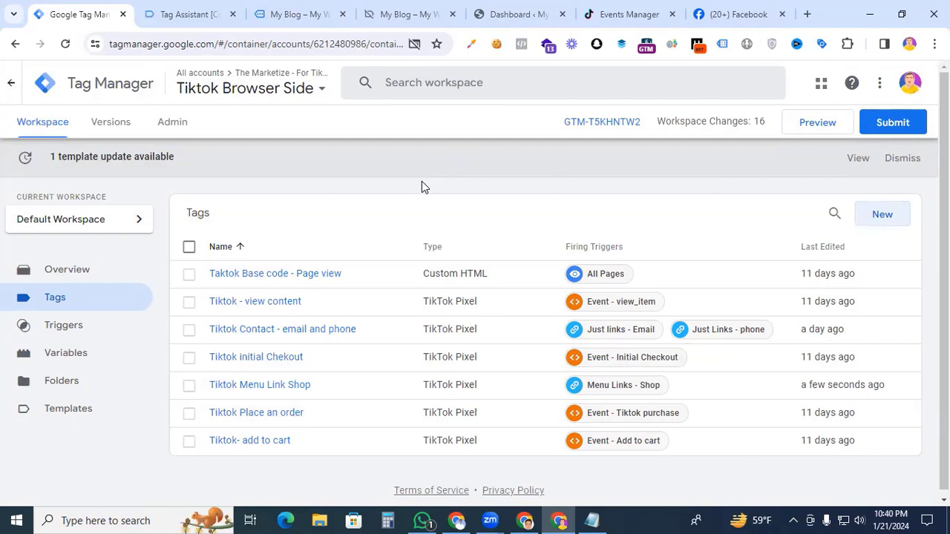
Step: Create another Just Links trigger and make it fire on some link clicks only
{"action": "left_click", "coordinate": [77, 331]}
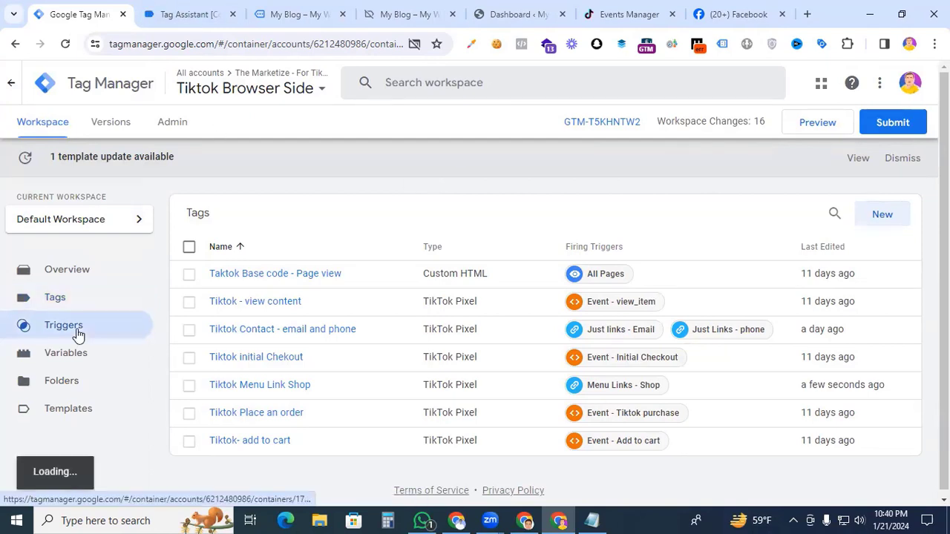
{"action": "left_click", "coordinate": [882, 220]}
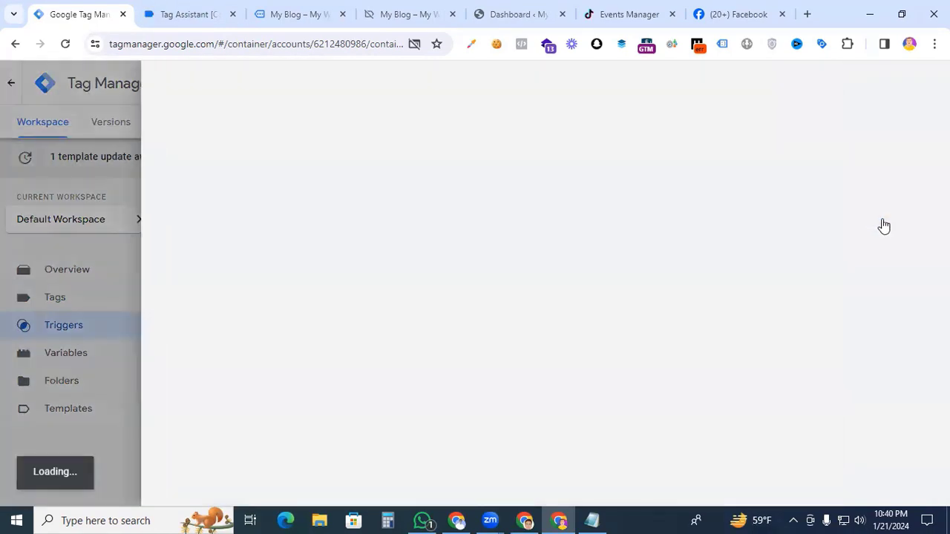
{"action": "left_click", "coordinate": [520, 277]}
{"action": "scroll", "coordinate": [646, 382], "scroll_direction": "down", "scroll_amount": 1}
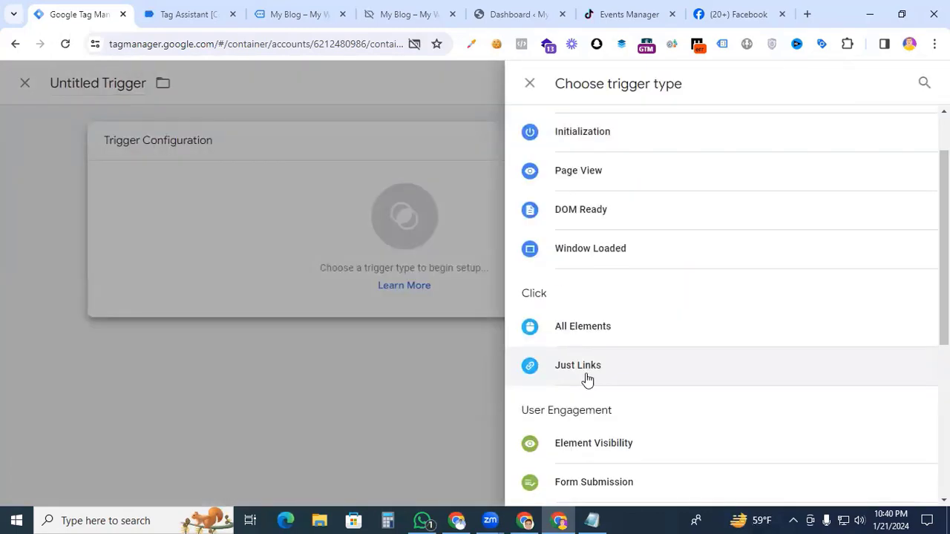
{"action": "left_click", "coordinate": [582, 368]}
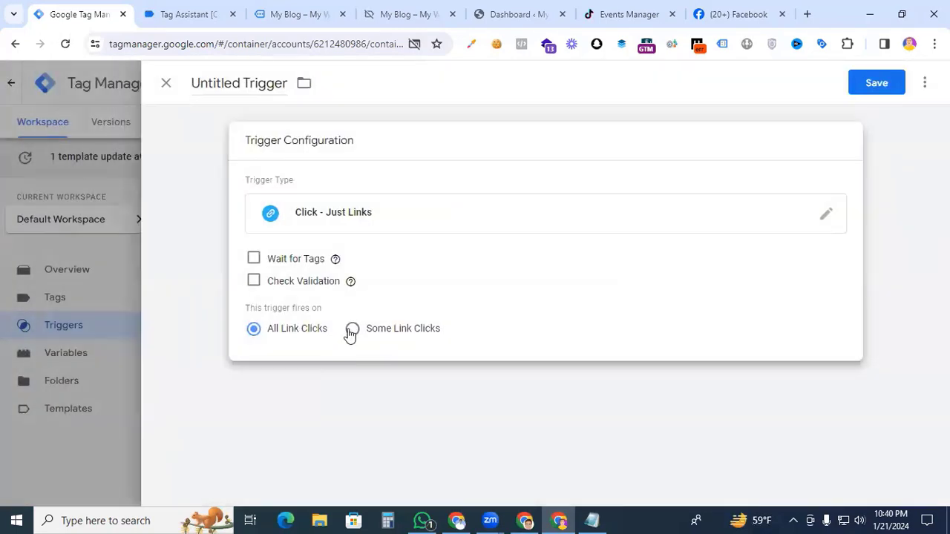
{"action": "left_click", "coordinate": [352, 330]}
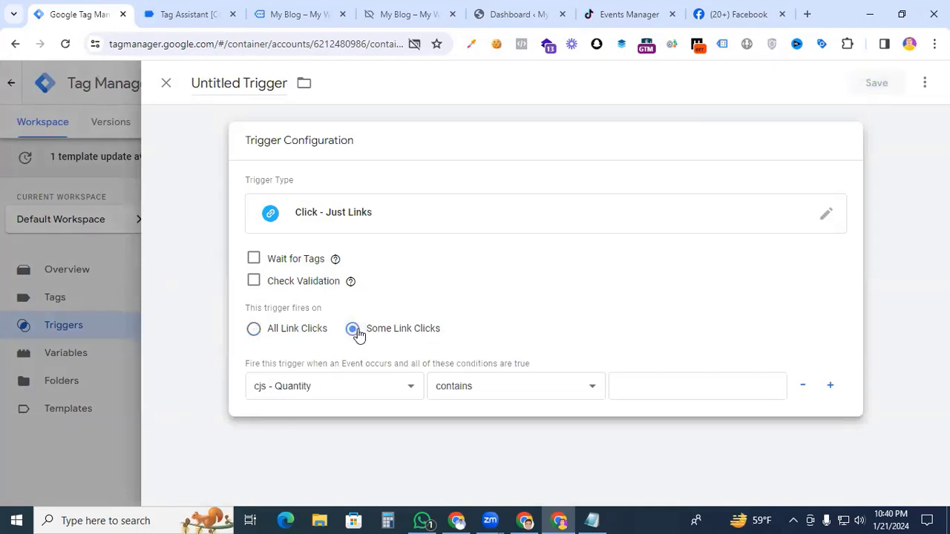
Step: Set the condition to Click Classes equals elementor-button elementor-button-link elementor-size-sm, copied from the READ MORE link's Link Click event in Tag Assistant
{"action": "left_click", "coordinate": [187, 13]}
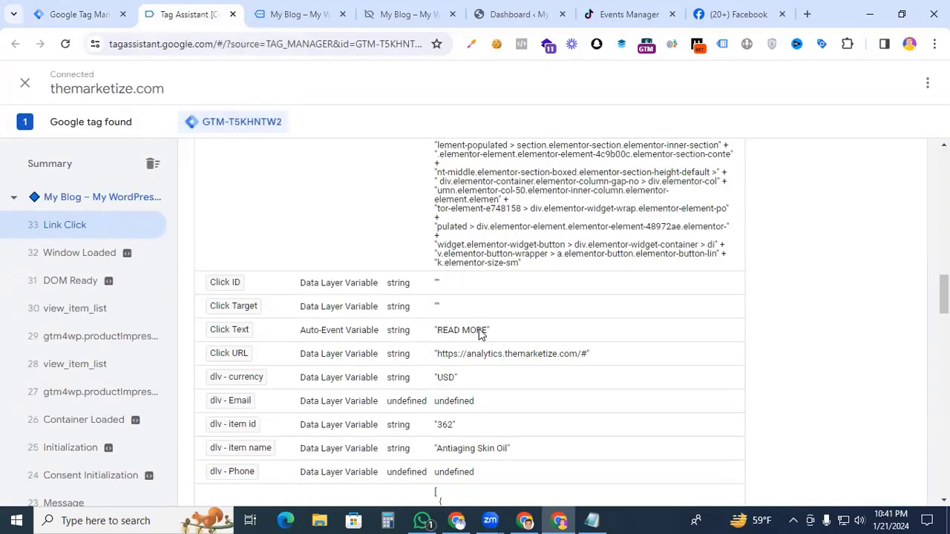
{"action": "scroll", "coordinate": [437, 349], "scroll_direction": "up", "scroll_amount": 2}
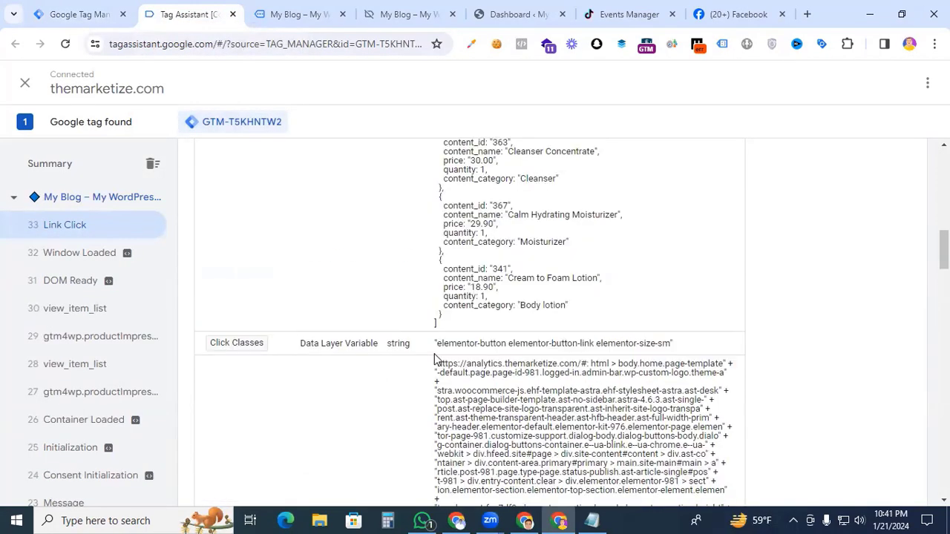
{"action": "left_click_drag", "start_coordinate": [435, 345], "coordinate": [670, 347]}
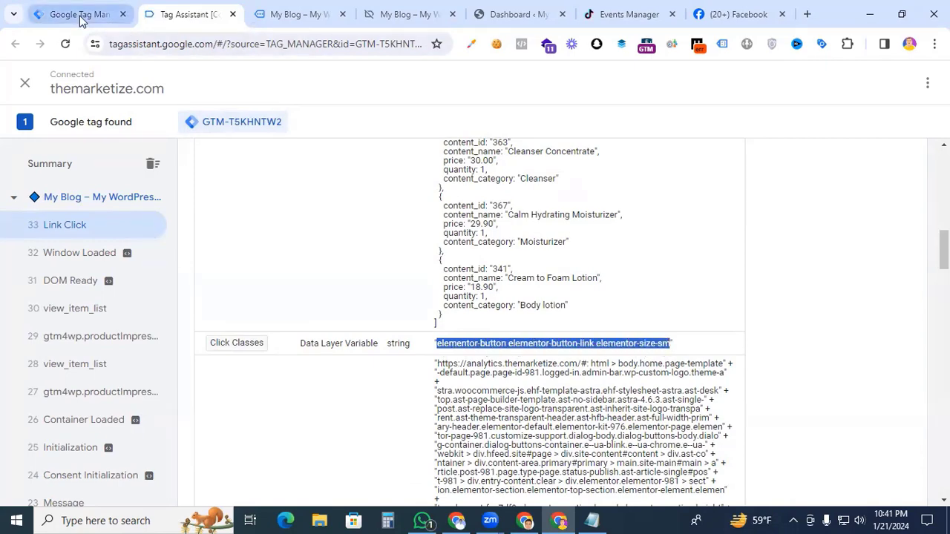
{"action": "left_click", "coordinate": [78, 14]}
{"action": "left_click", "coordinate": [375, 389]}
{"action": "scroll", "coordinate": [332, 214], "scroll_direction": "down", "scroll_amount": 1}
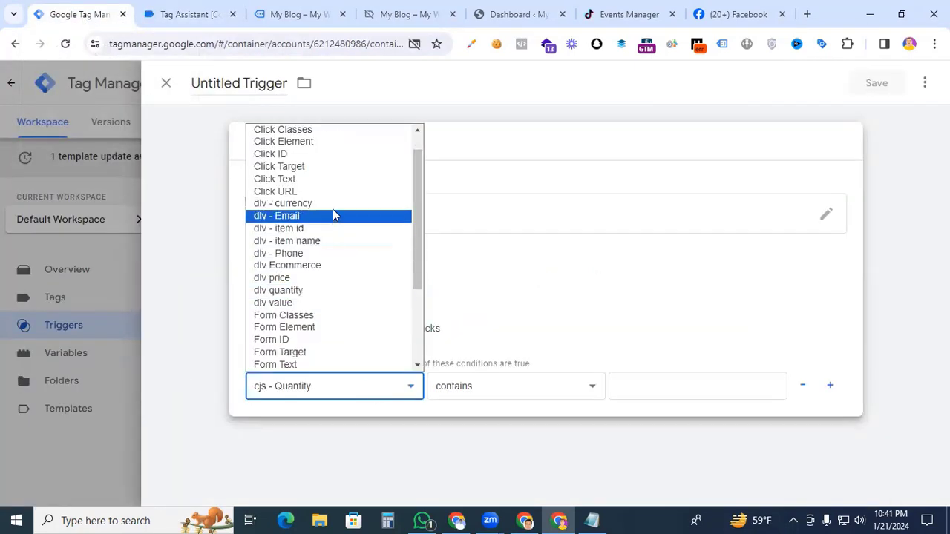
{"action": "left_click", "coordinate": [322, 131]}
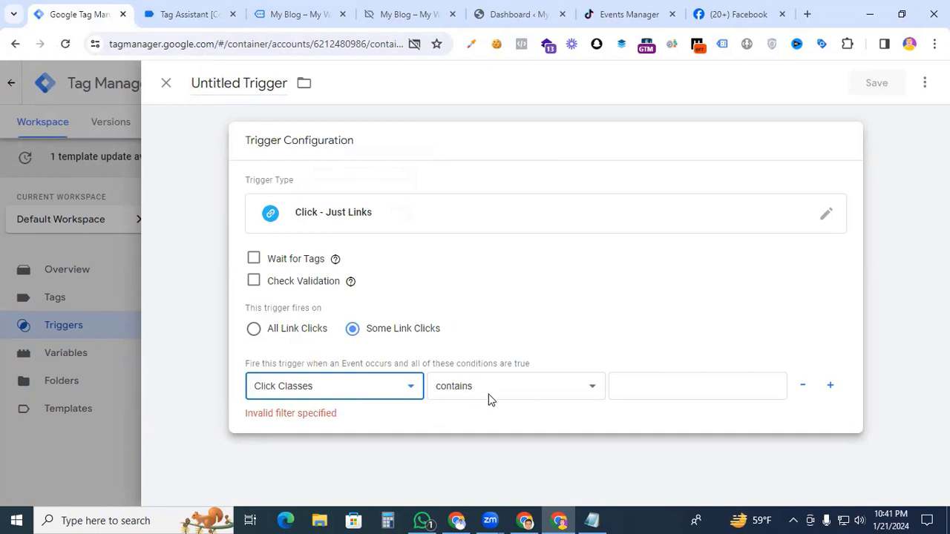
{"action": "left_click", "coordinate": [488, 392]}
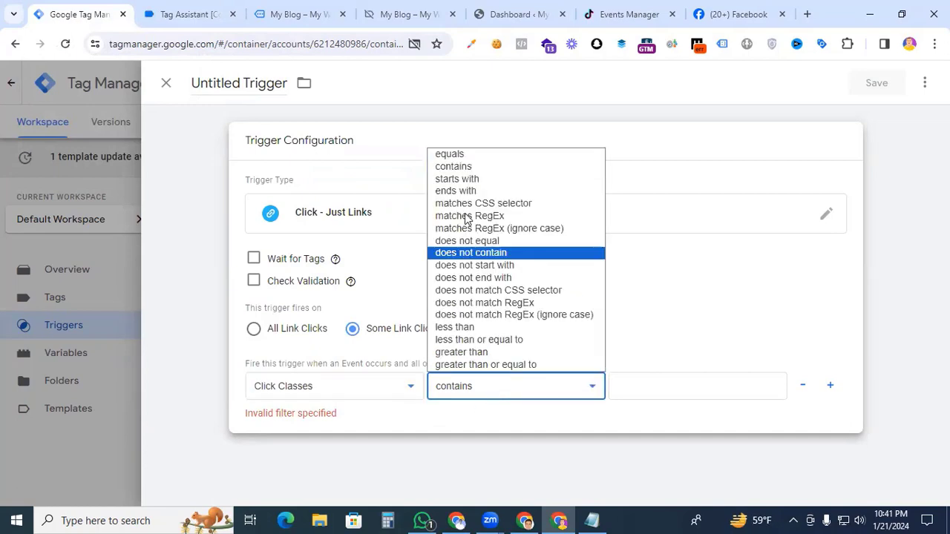
{"action": "left_click", "coordinate": [468, 157]}
{"action": "left_click", "coordinate": [636, 387]}
{"action": "type", "text": "elementor-button-link elementor-size-sm"}
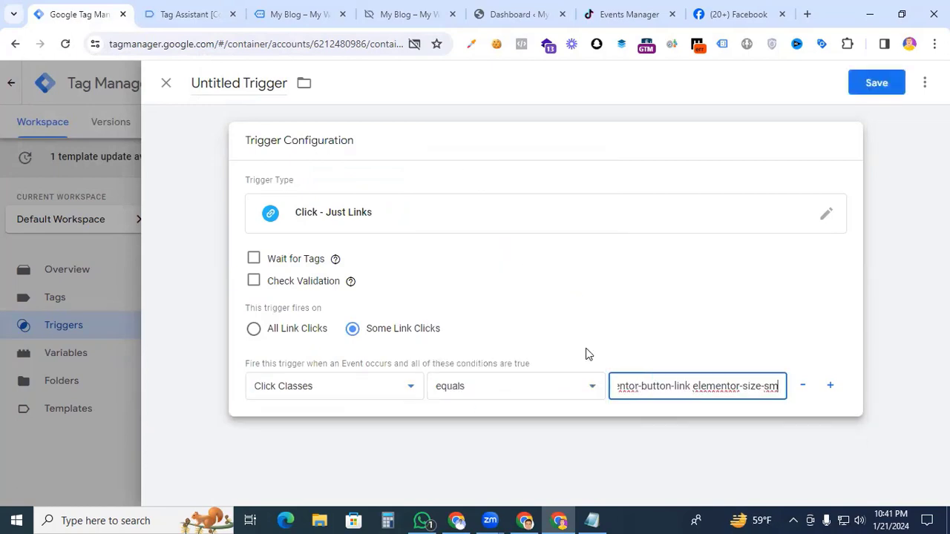
Step: Name the READ MORE link trigger Read More Button and save it
{"action": "left_click", "coordinate": [250, 82]}
{"action": "type", "text": "Read More Button"}
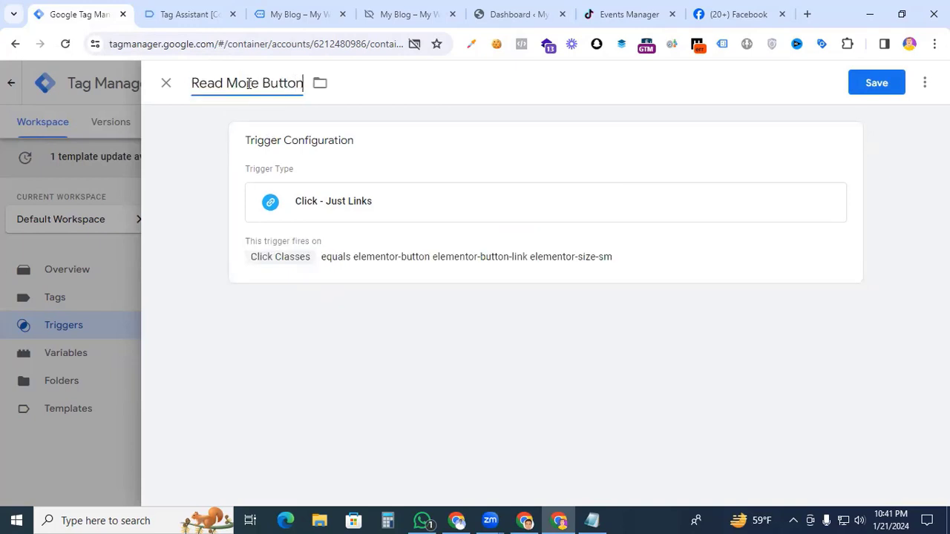
{"action": "left_click", "coordinate": [858, 90]}
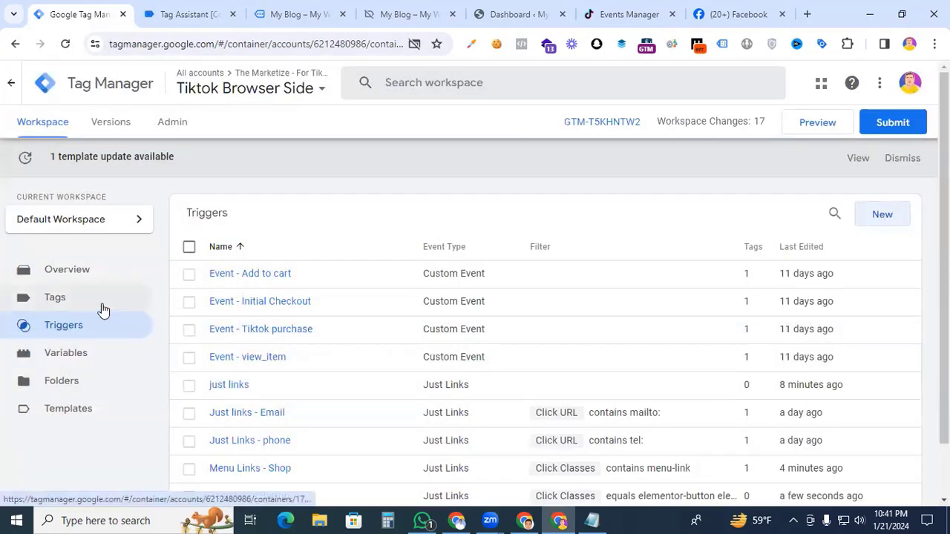
Step: Create a new tag in the container and choose TikTok Pixel as its tag type
{"action": "left_click", "coordinate": [101, 306]}
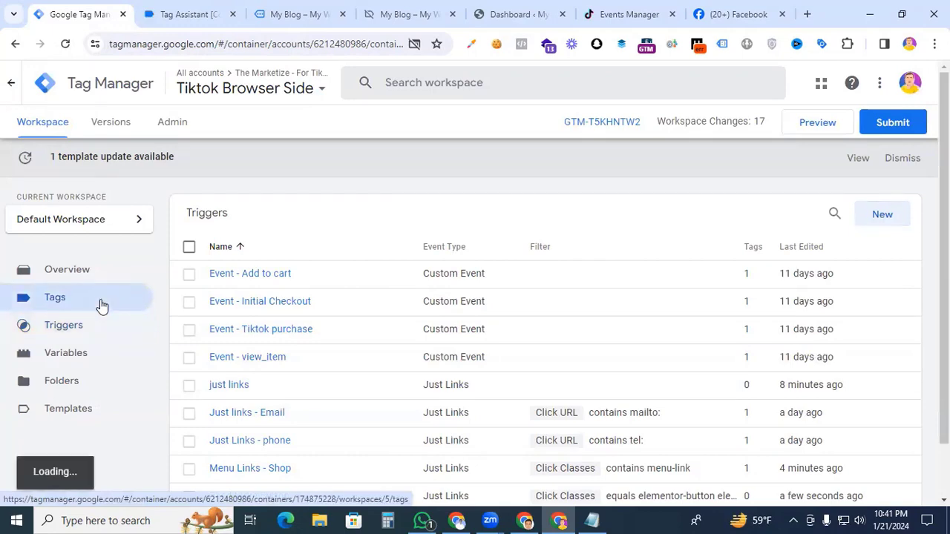
{"action": "left_click", "coordinate": [882, 214]}
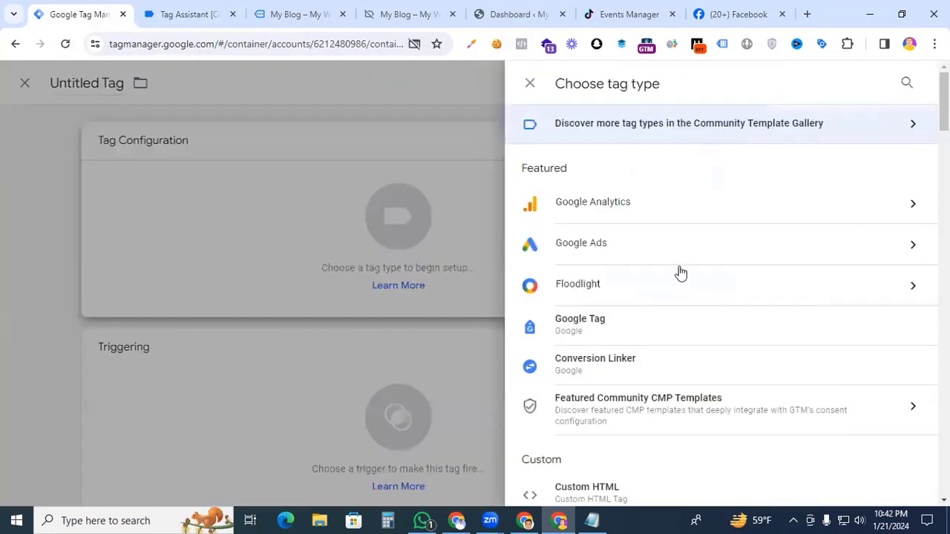
{"action": "scroll", "coordinate": [696, 304], "scroll_direction": "down", "scroll_amount": 4}
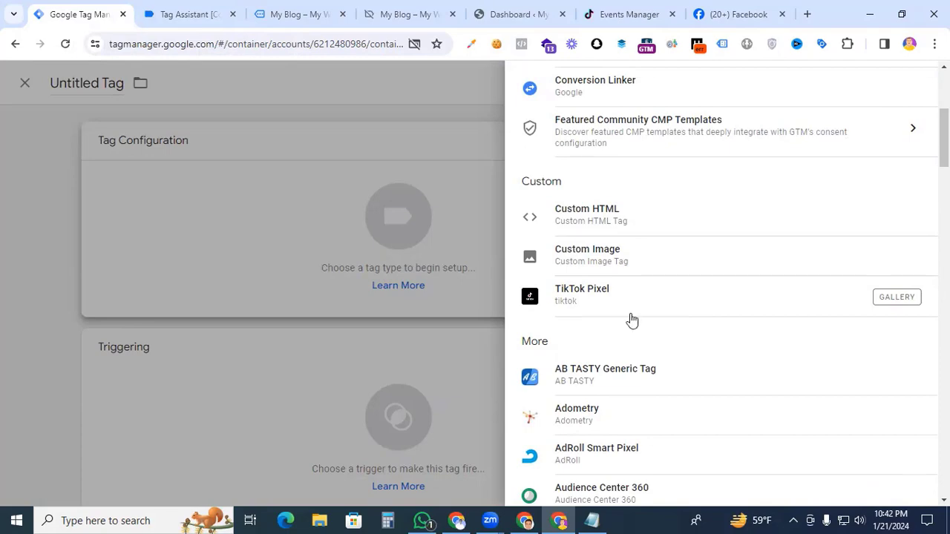
{"action": "left_click", "coordinate": [620, 300]}
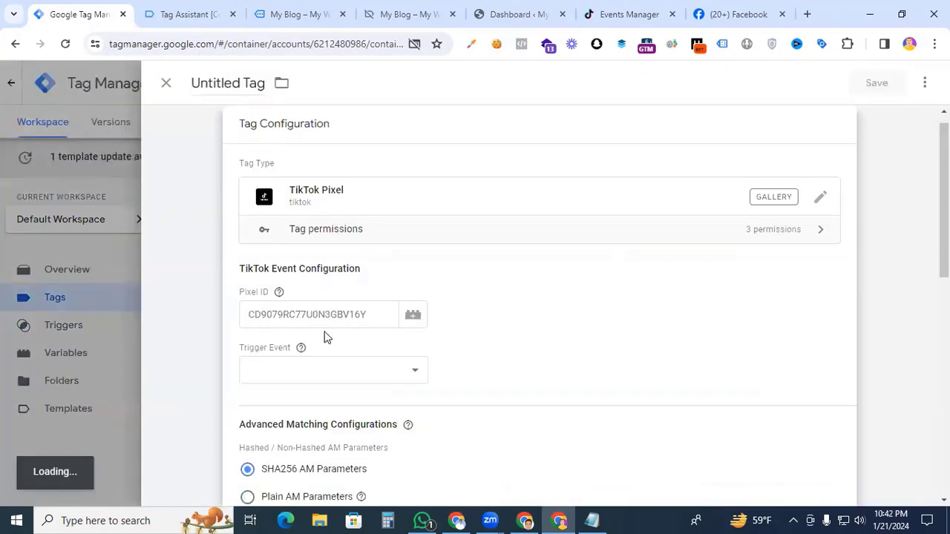
Step: Copy the Analytics - The Marketize pixel's ID from TikTok Events Manager into the tag's Pixel ID and set the Trigger Event to ClickButton
{"action": "left_click", "coordinate": [625, 16]}
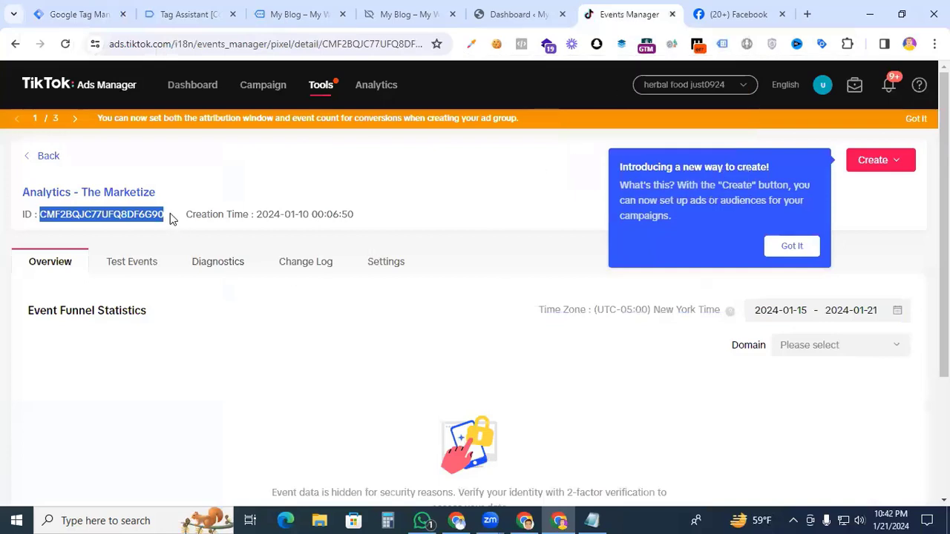
{"action": "left_click", "coordinate": [74, 14]}
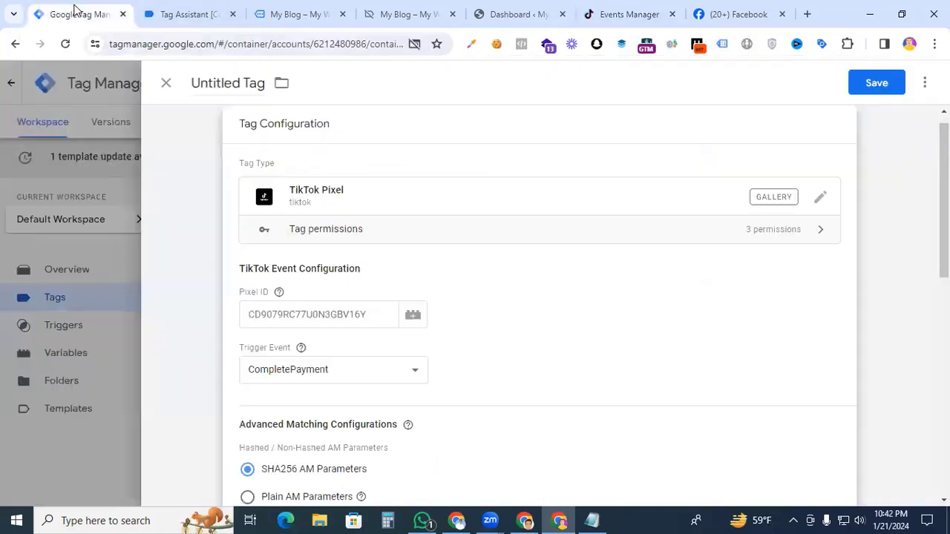
{"action": "left_click", "coordinate": [290, 320]}
{"action": "type", "text": "CMF2BQJC77UFQ8DF6G90"}
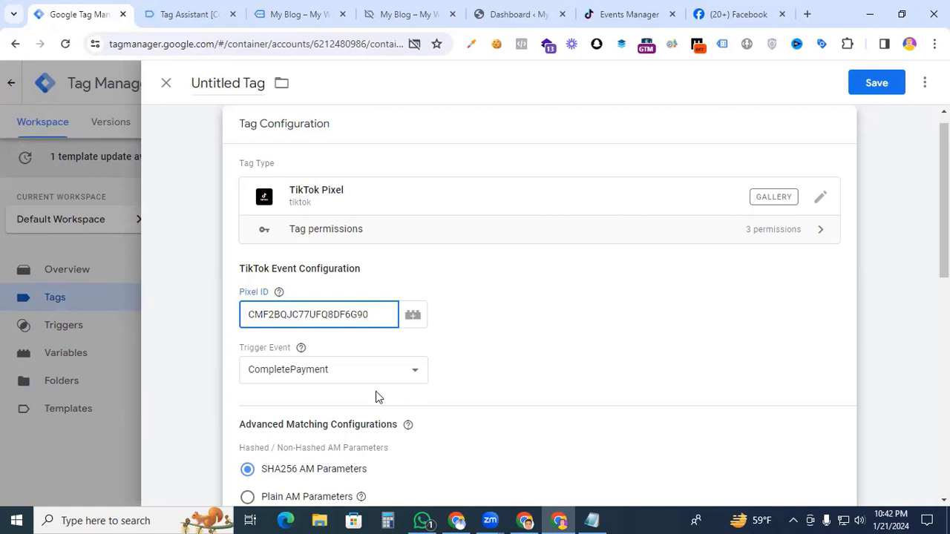
{"action": "left_click", "coordinate": [398, 368]}
{"action": "left_click", "coordinate": [322, 262]}
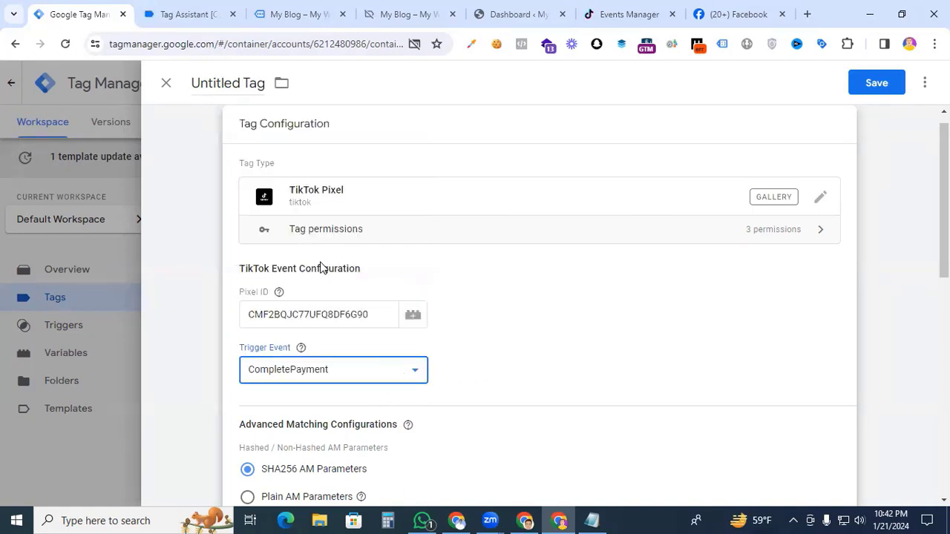
Step: Expand the tag's Object Properties and set the manual product input to No Contents
{"action": "scroll", "coordinate": [551, 367], "scroll_direction": "down", "scroll_amount": 5}
{"action": "left_click", "coordinate": [252, 371]}
{"action": "scroll", "coordinate": [463, 386], "scroll_direction": "down", "scroll_amount": 3}
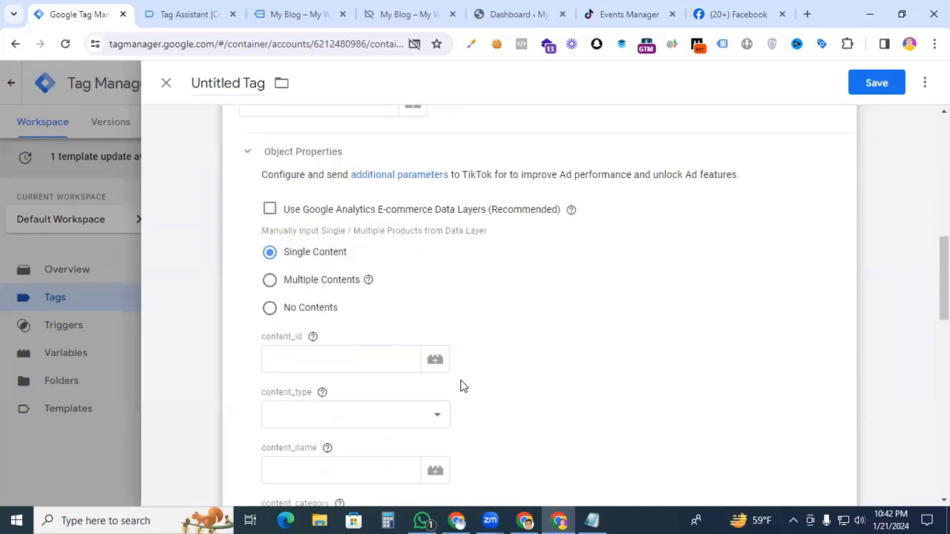
{"action": "left_click", "coordinate": [269, 313]}
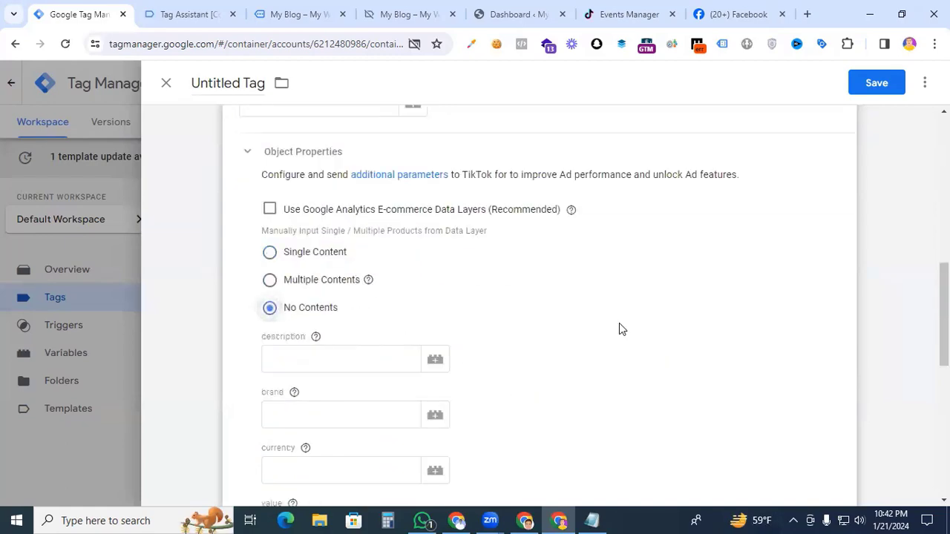
Step: Assign the Read More Button trigger to the tag and save it as Tiktok Read More Button
{"action": "scroll", "coordinate": [619, 323], "scroll_direction": "down", "scroll_amount": 8}
{"action": "left_click", "coordinate": [539, 404]}
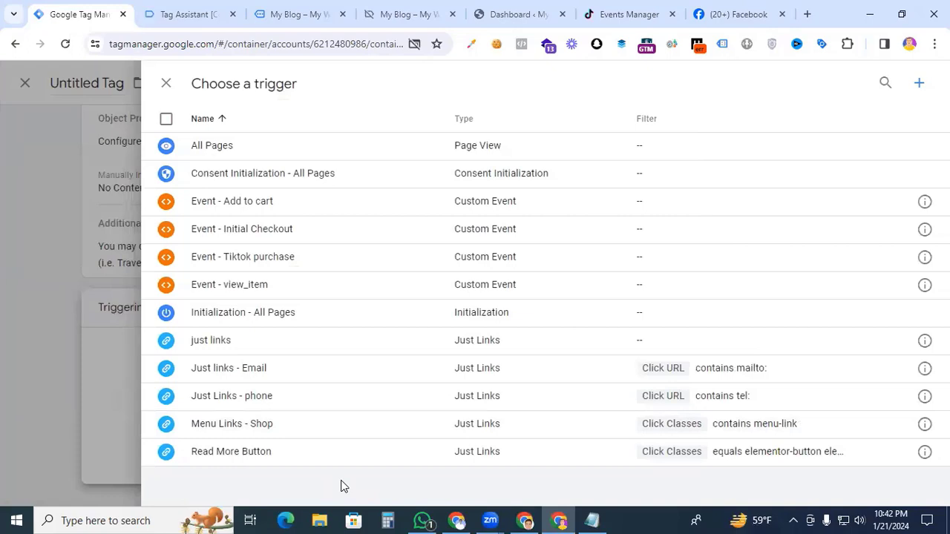
{"action": "left_click", "coordinate": [230, 451]}
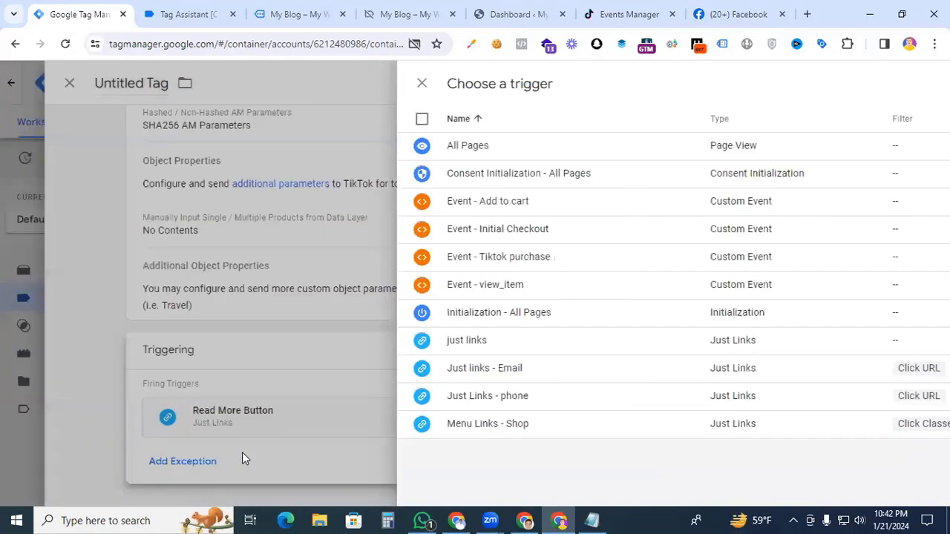
{"action": "scroll", "coordinate": [253, 371], "scroll_direction": "up", "scroll_amount": 3}
{"action": "left_click", "coordinate": [239, 84]}
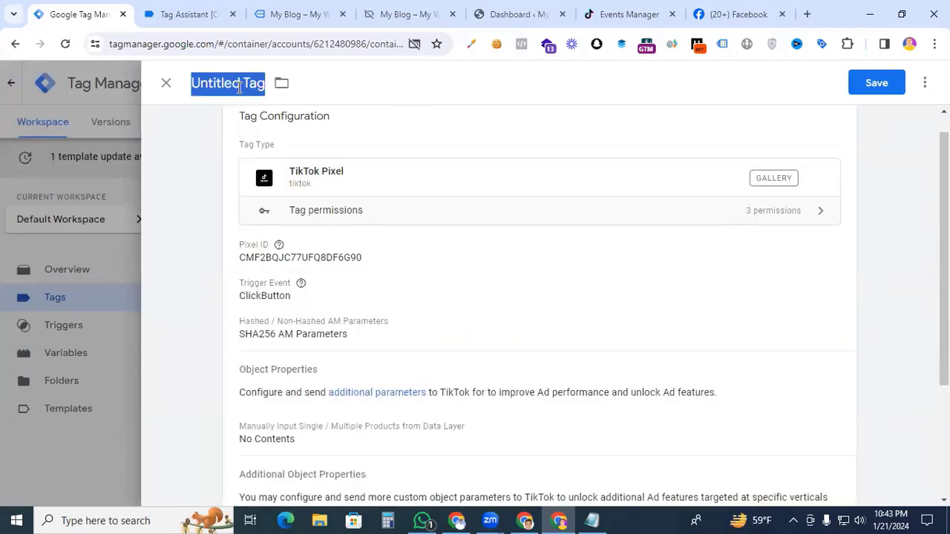
{"action": "type", "text": "Tiktok Read More Button"}
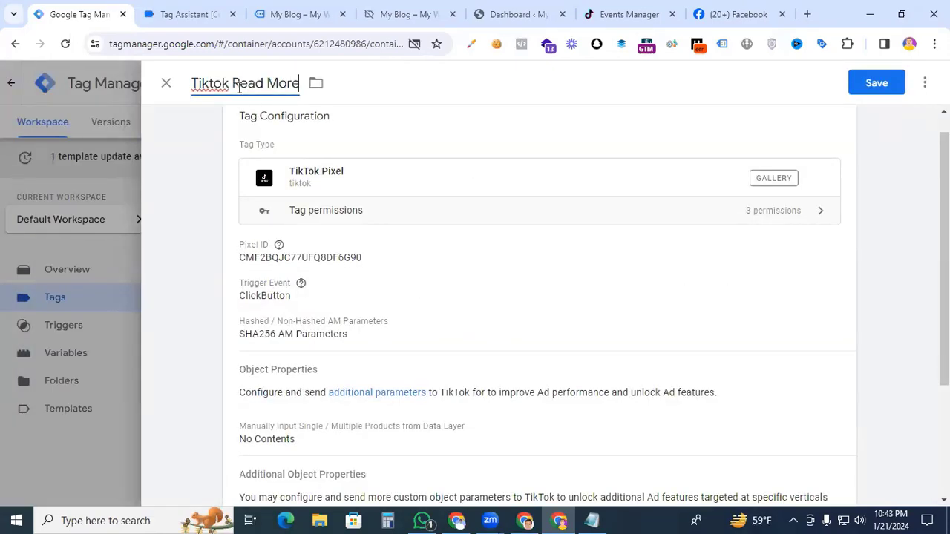
{"action": "left_click", "coordinate": [885, 84]}
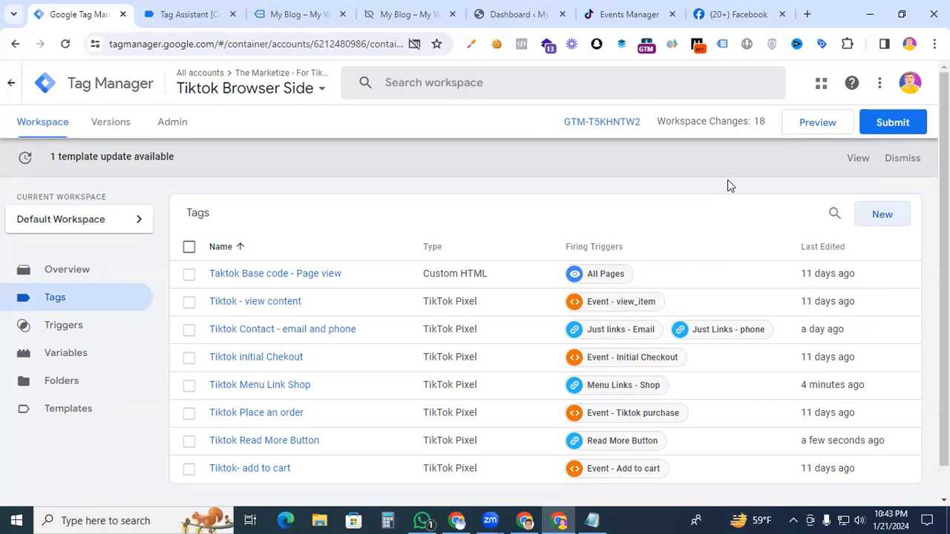
Step: Start a Tag Assistant preview of the container and follow the SHOP menu link on the connected site
{"action": "left_click", "coordinate": [814, 125]}
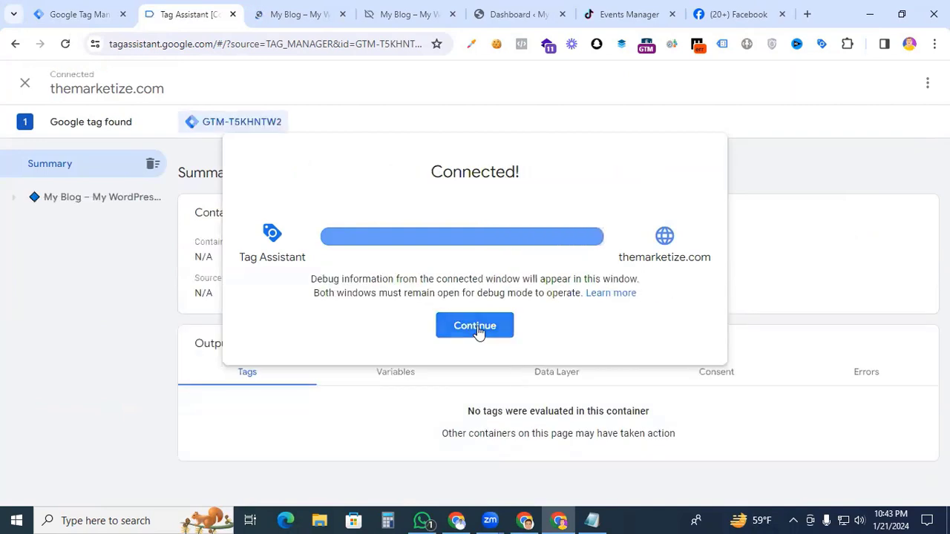
{"action": "left_click", "coordinate": [479, 328]}
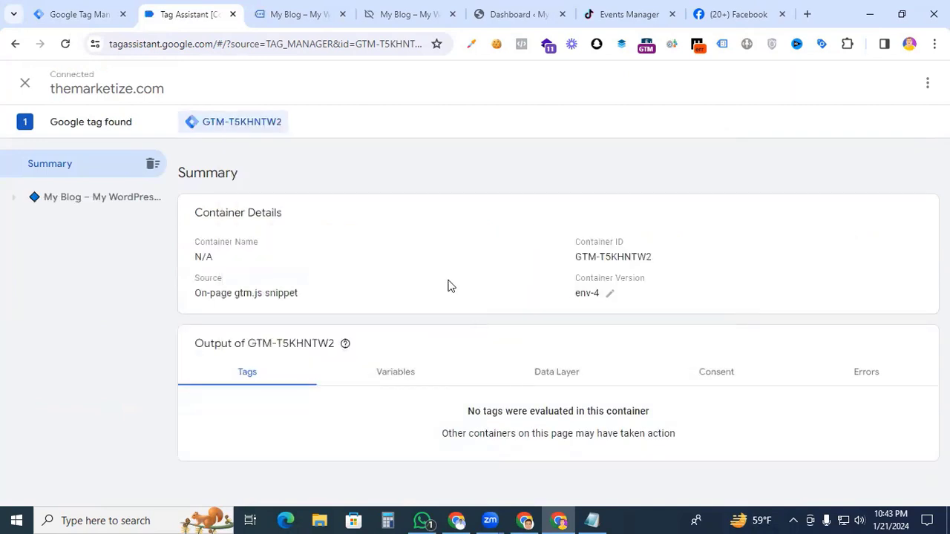
{"action": "left_click", "coordinate": [289, 15]}
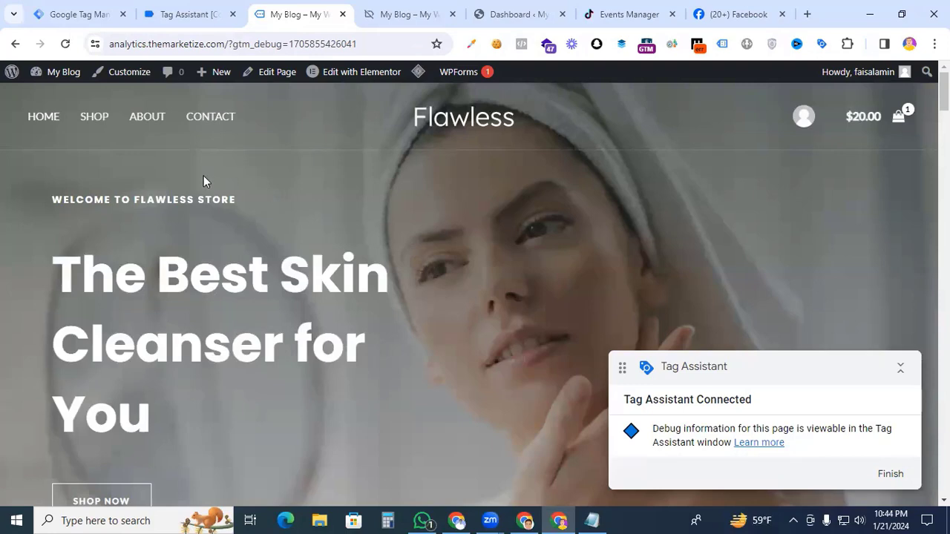
{"action": "left_click", "coordinate": [88, 122]}
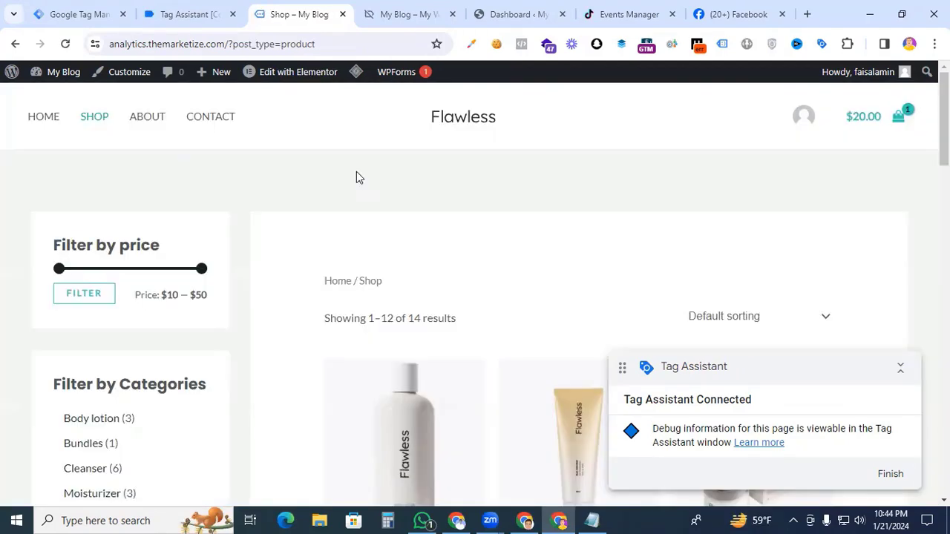
Step: Check in Tag Assistant whether Tiktok Menu Link Shop fired, examining its trigger event and firing trigger filters
{"action": "left_click", "coordinate": [190, 17]}
{"action": "scroll", "coordinate": [371, 349], "scroll_direction": "down", "scroll_amount": 1}
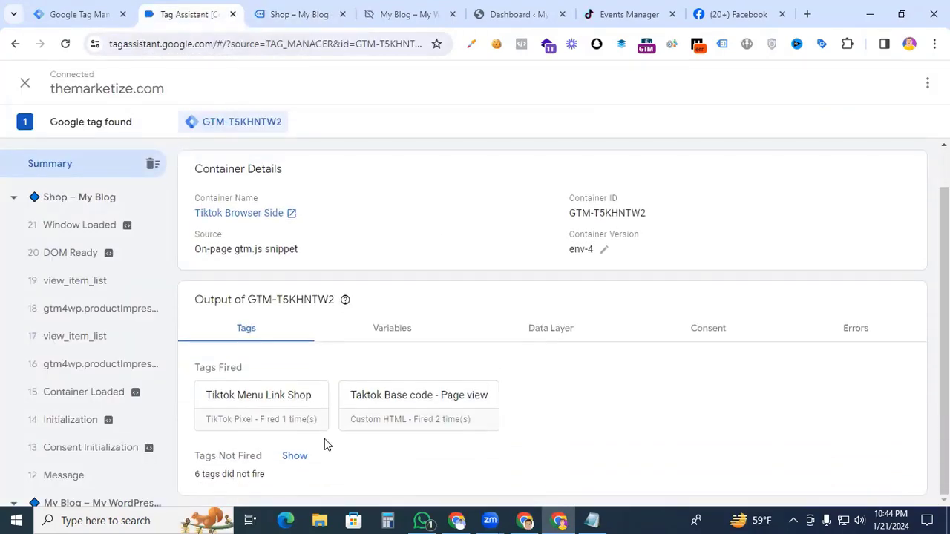
{"action": "left_click", "coordinate": [239, 401]}
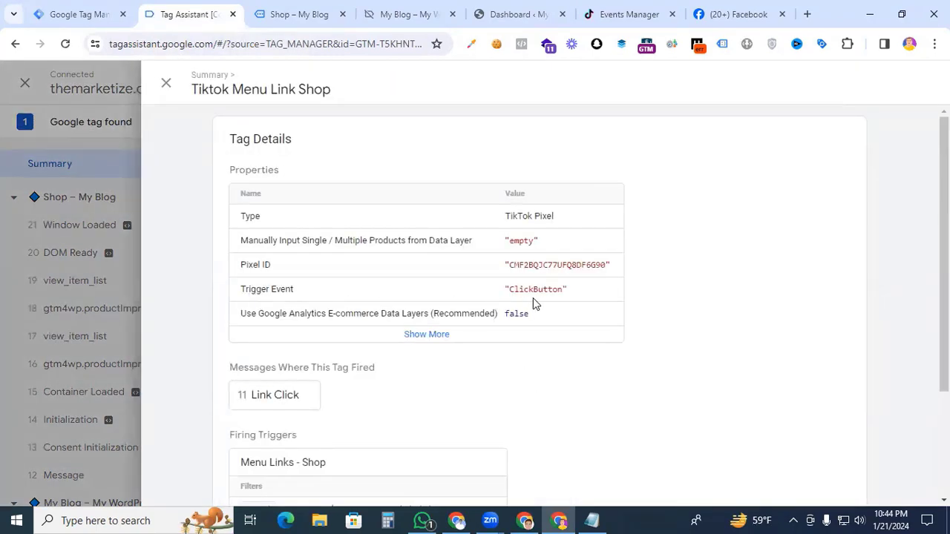
{"action": "scroll", "coordinate": [519, 356], "scroll_direction": "down", "scroll_amount": 2}
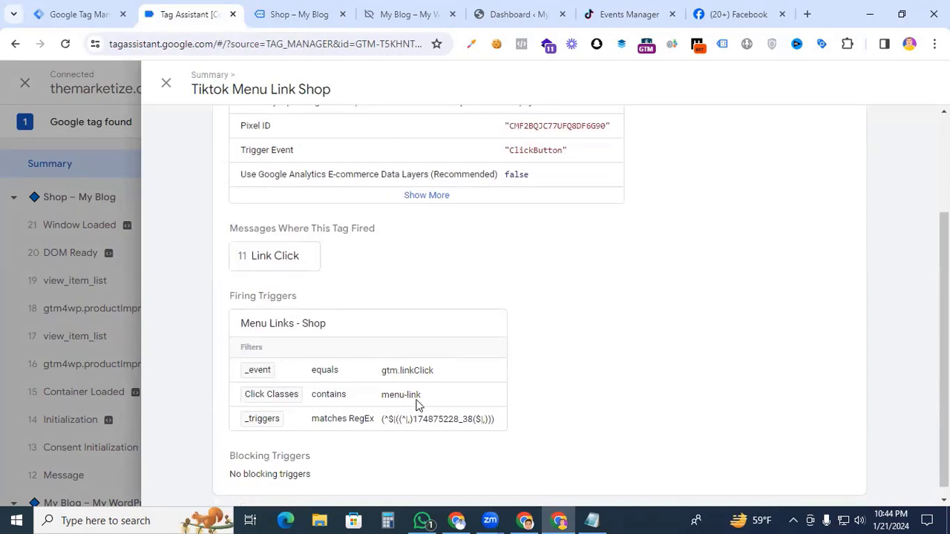
{"action": "scroll", "coordinate": [546, 366], "scroll_direction": "up", "scroll_amount": 1}
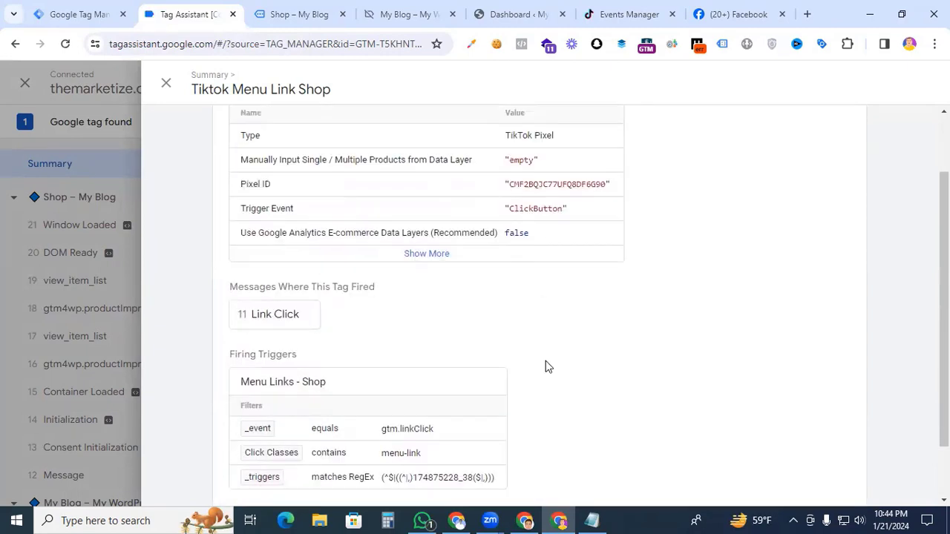
{"action": "left_click", "coordinate": [165, 83]}
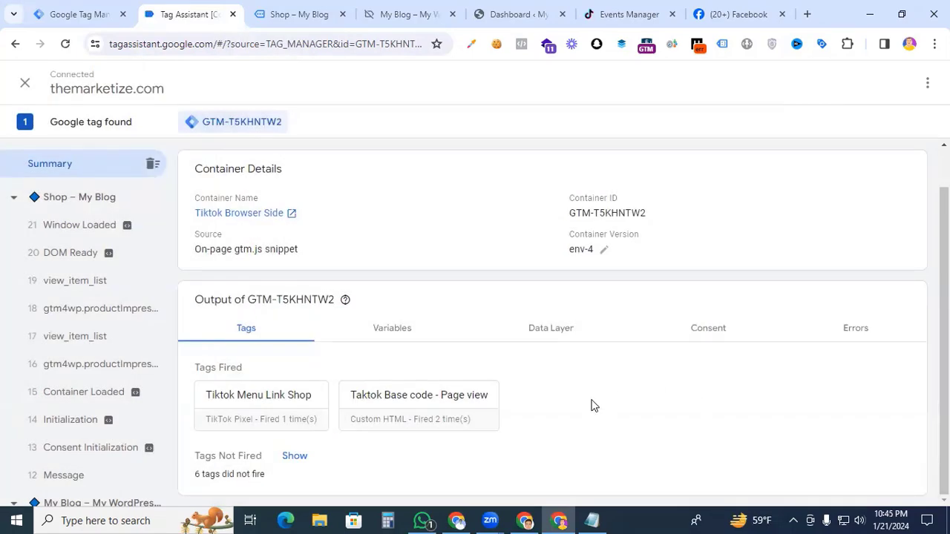
Step: Return to the site's home page and follow the READ MORE link below the first order coupon code
{"action": "left_click", "coordinate": [292, 16]}
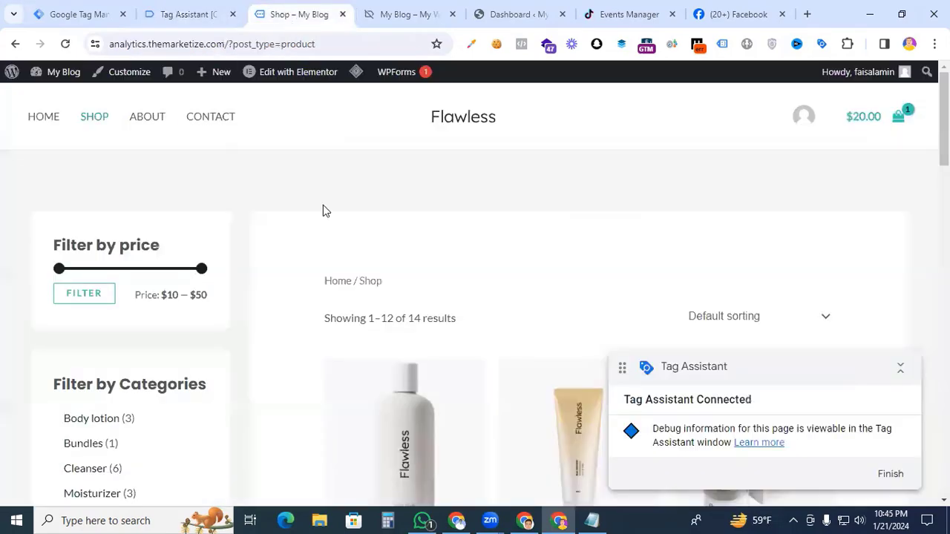
{"action": "scroll", "coordinate": [413, 213], "scroll_direction": "down", "scroll_amount": 12}
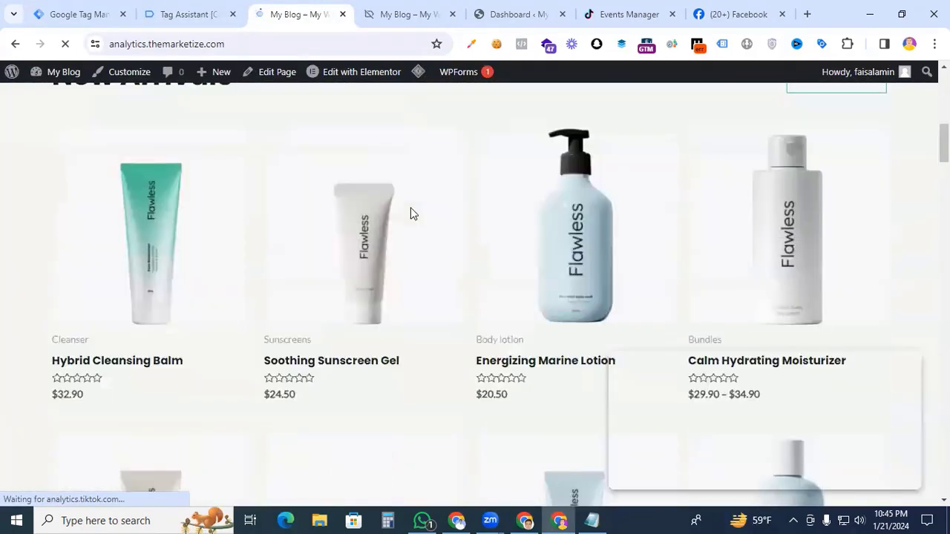
{"action": "scroll", "coordinate": [413, 213], "scroll_direction": "down", "scroll_amount": 9}
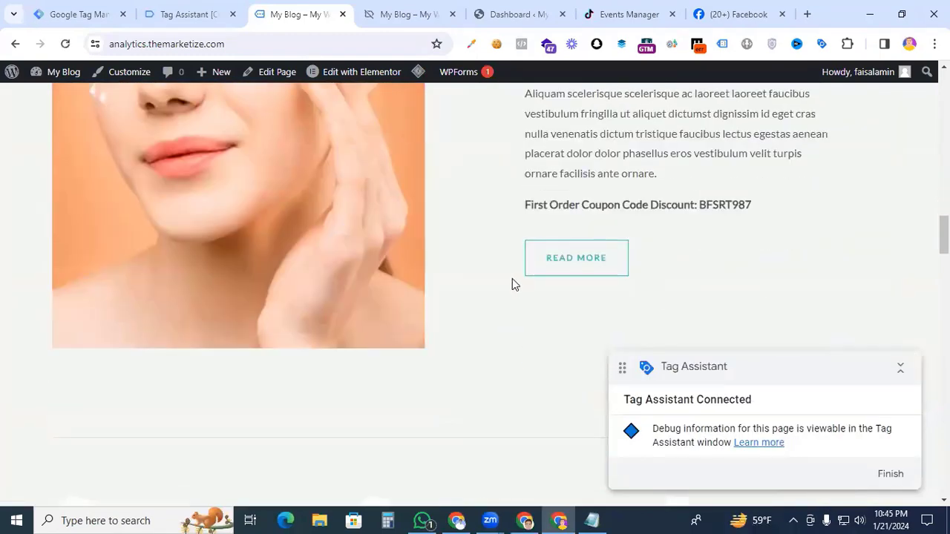
{"action": "left_click", "coordinate": [592, 266]}
Step: Check in Tag Assistant whether Tiktok Read More Button fired, examining its trigger event and Click Classes filter
{"action": "left_click", "coordinate": [196, 14]}
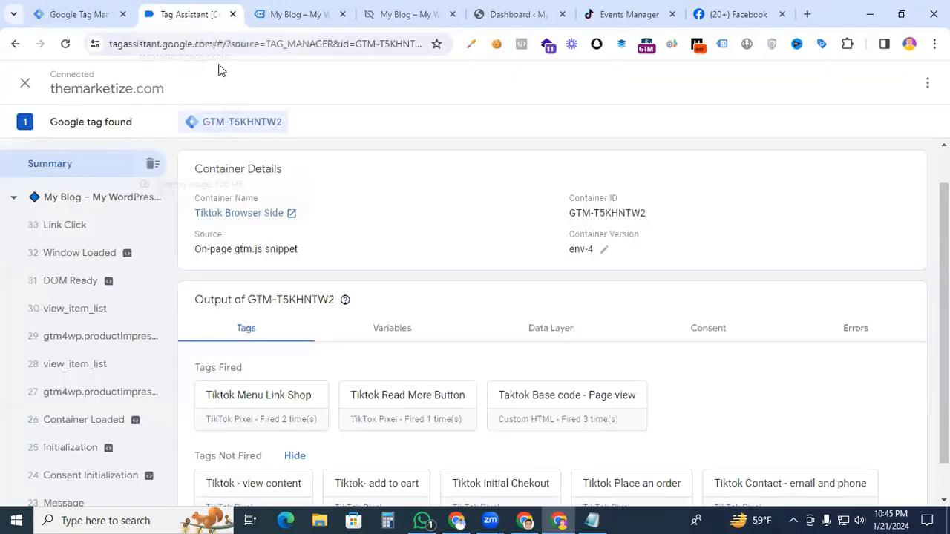
{"action": "scroll", "coordinate": [376, 236], "scroll_direction": "down", "scroll_amount": 1}
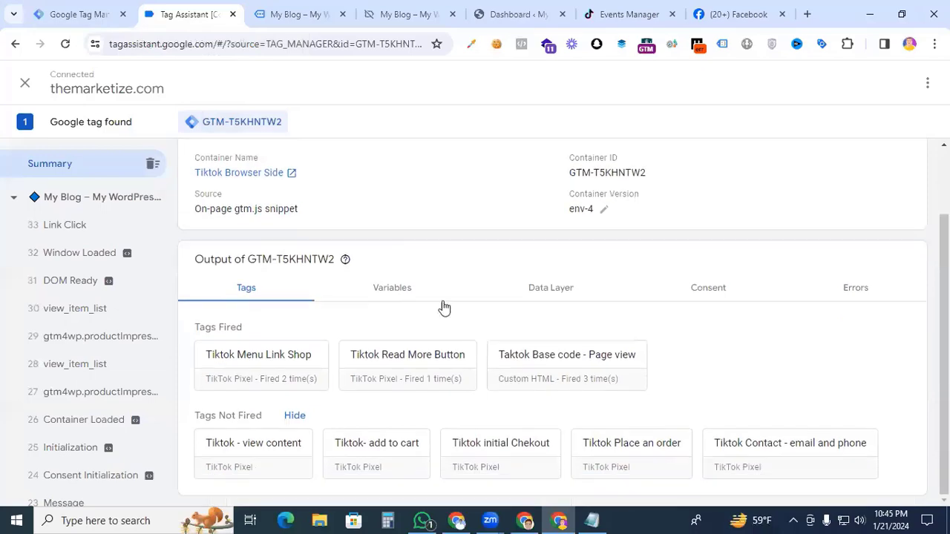
{"action": "left_click", "coordinate": [388, 369]}
{"action": "scroll", "coordinate": [333, 305], "scroll_direction": "down", "scroll_amount": 2}
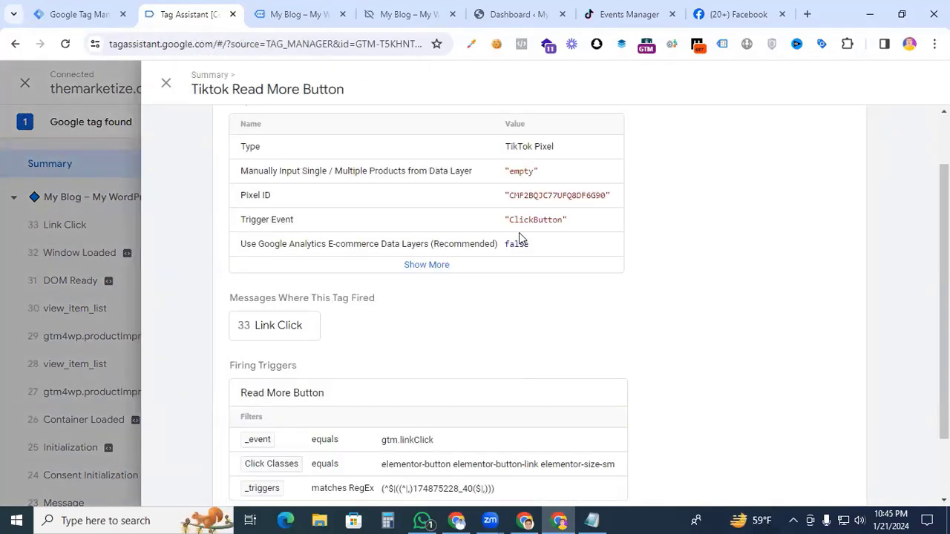
{"action": "scroll", "coordinate": [520, 295], "scroll_direction": "down", "scroll_amount": 2}
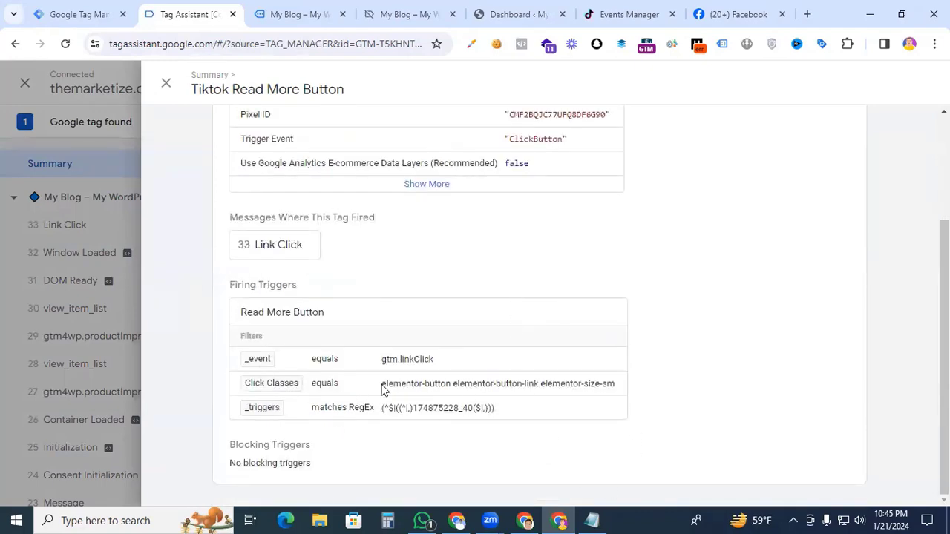
Step: Switch to the pixel's overview in TikTok Events Manager
{"action": "key", "text": "ctrl+6"}
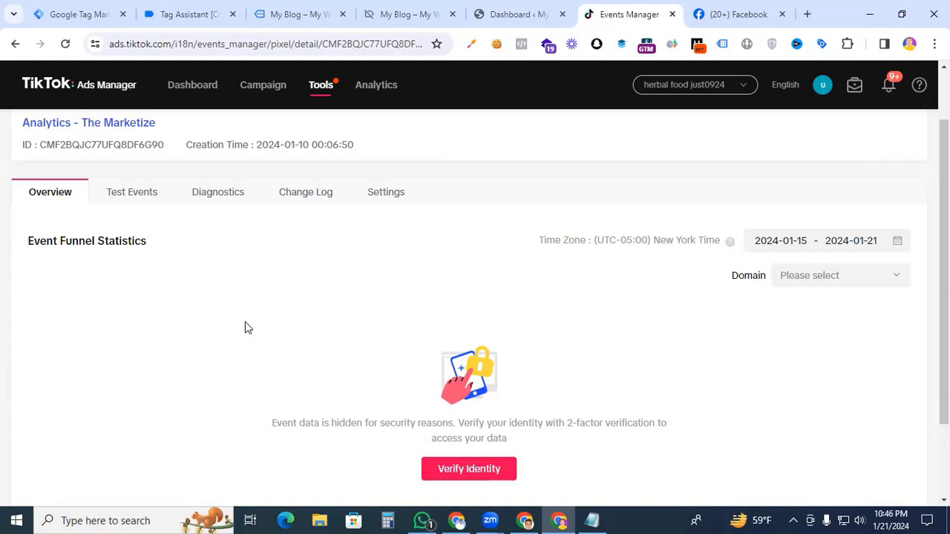